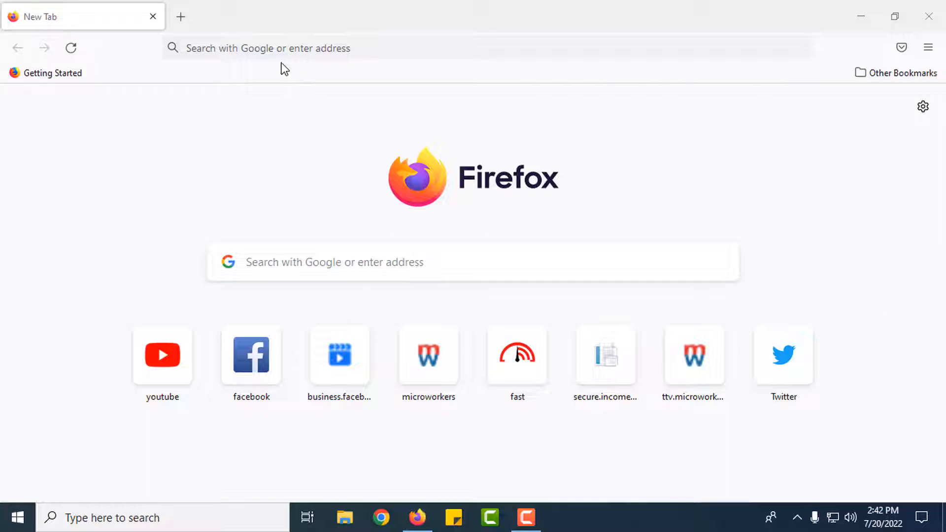
Put the cursor in the address bar of the new Firefox tab to enter a site
click(270, 48)
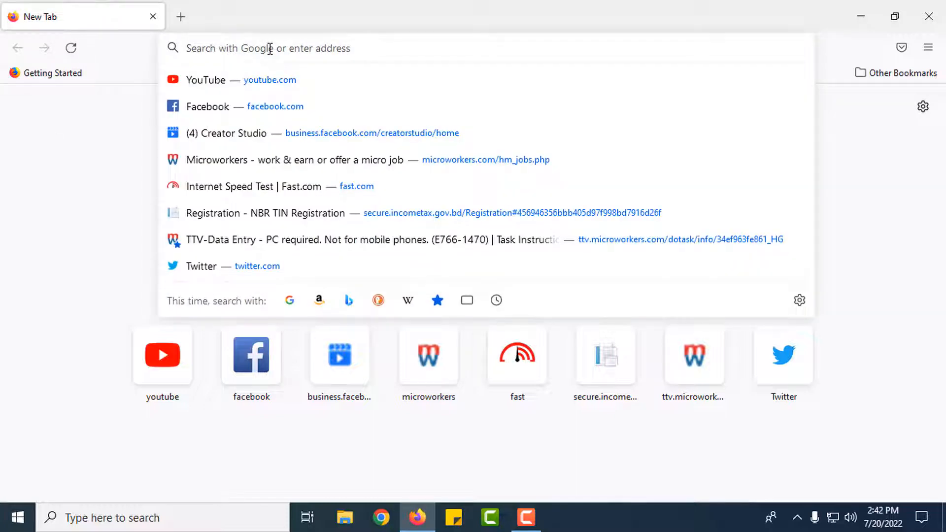
Reach Google's personal account sign-up form via the GMAIL suggestion, Sign in, and Create account
text(google.com/)
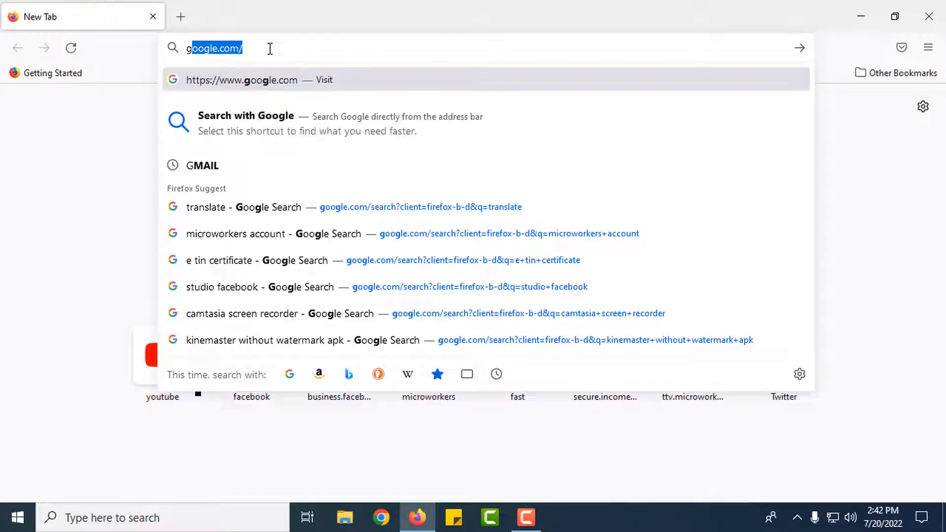
click(208, 167)
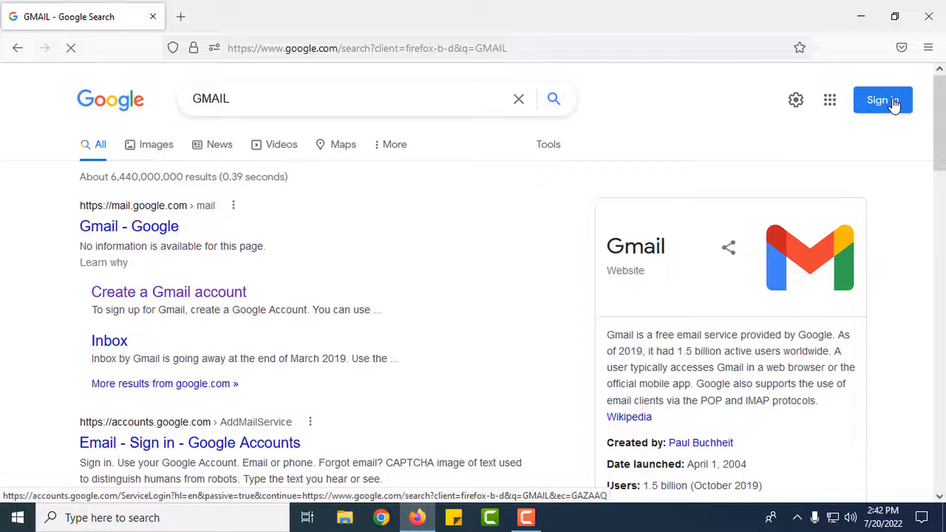
click(892, 109)
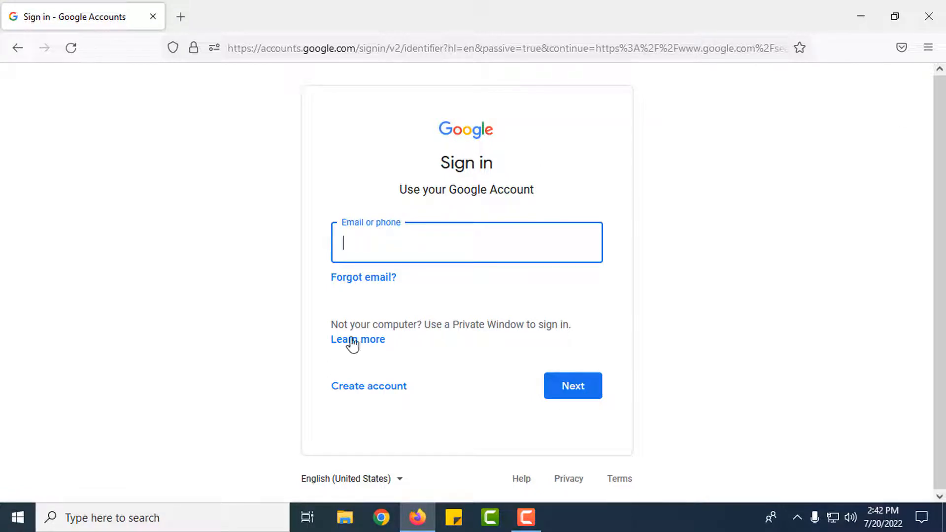
click(370, 399)
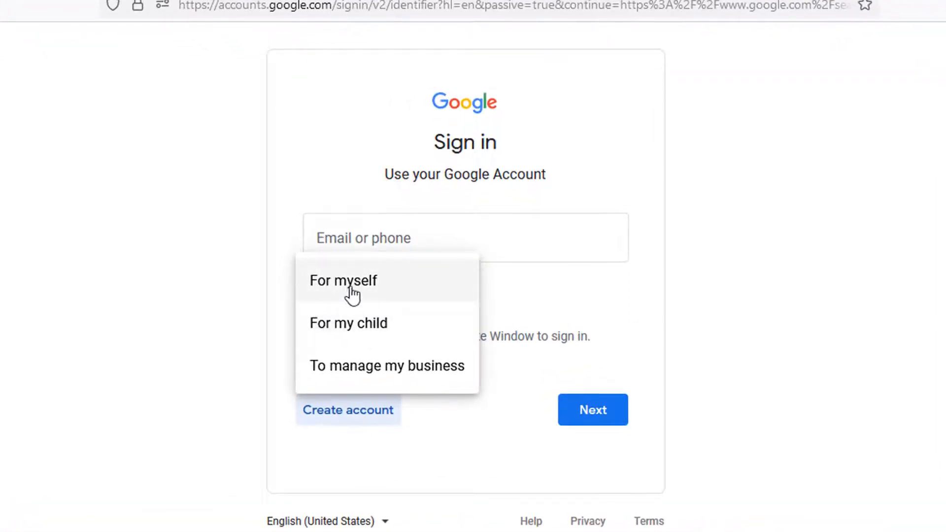
click(391, 283)
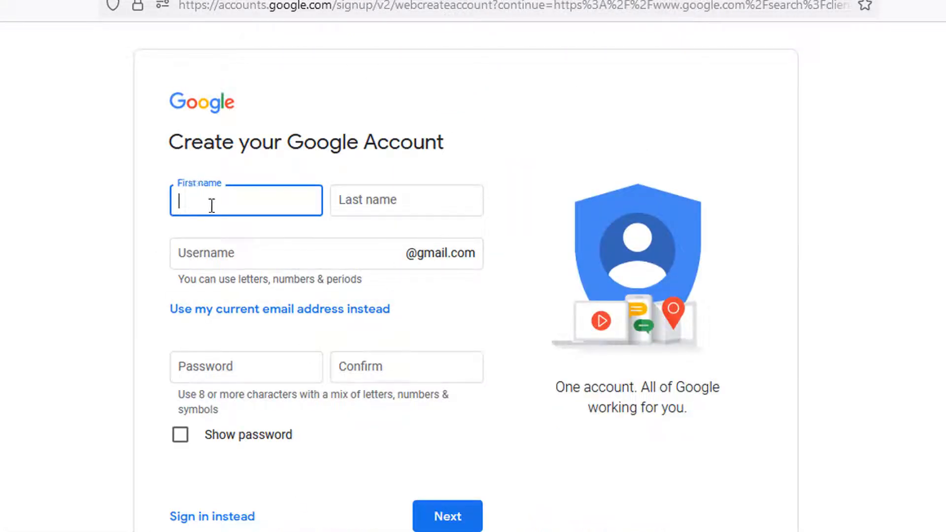
Enter the first and last name, then choose an available new Gmail username
click(374, 199)
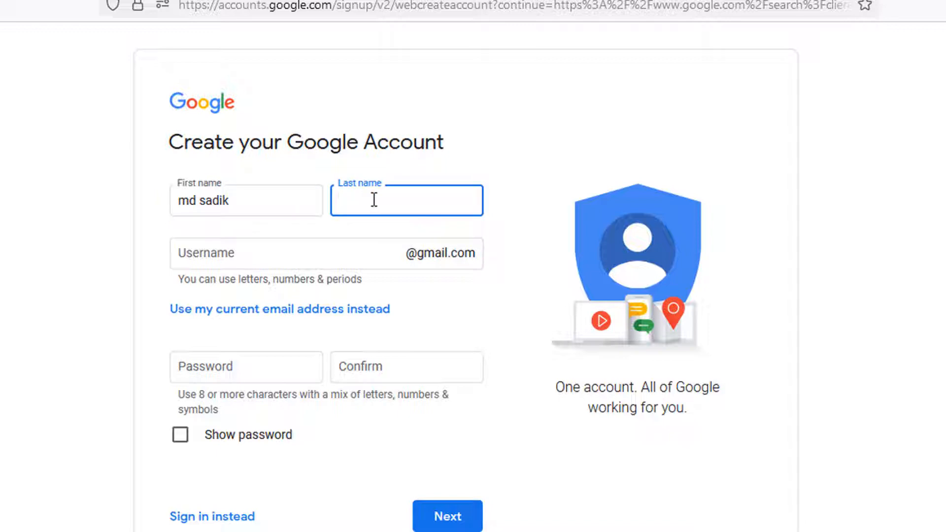
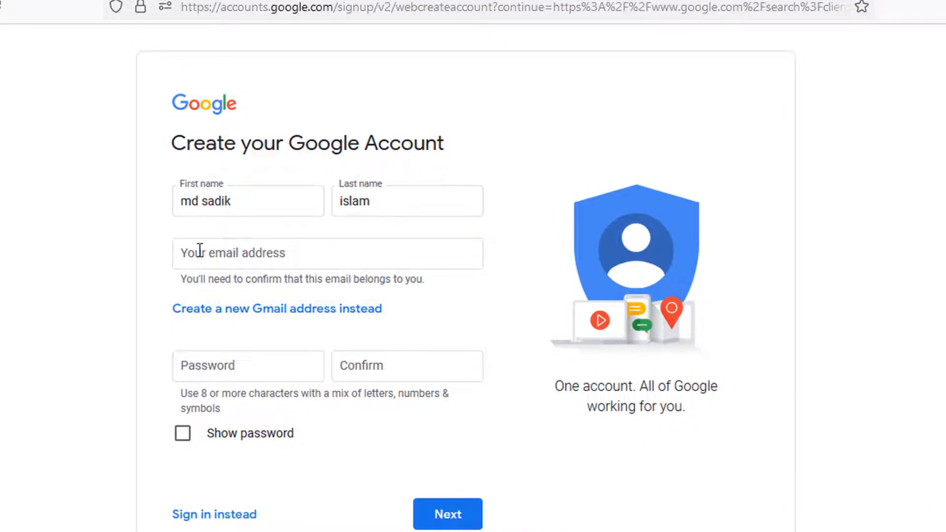
click(286, 254)
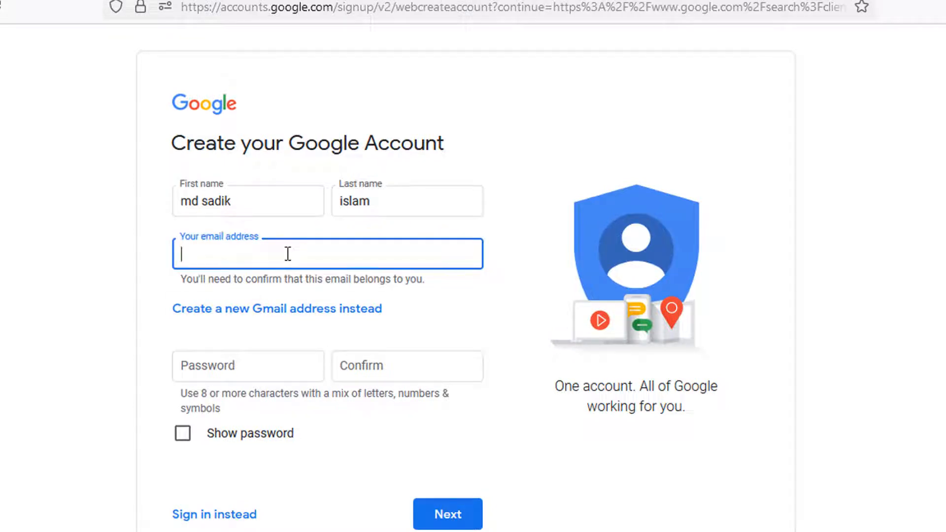
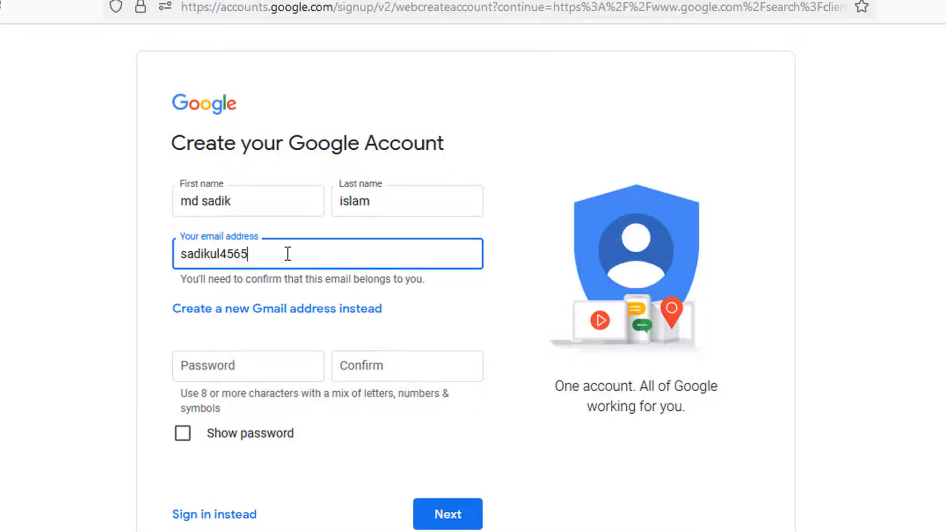
click(515, 333)
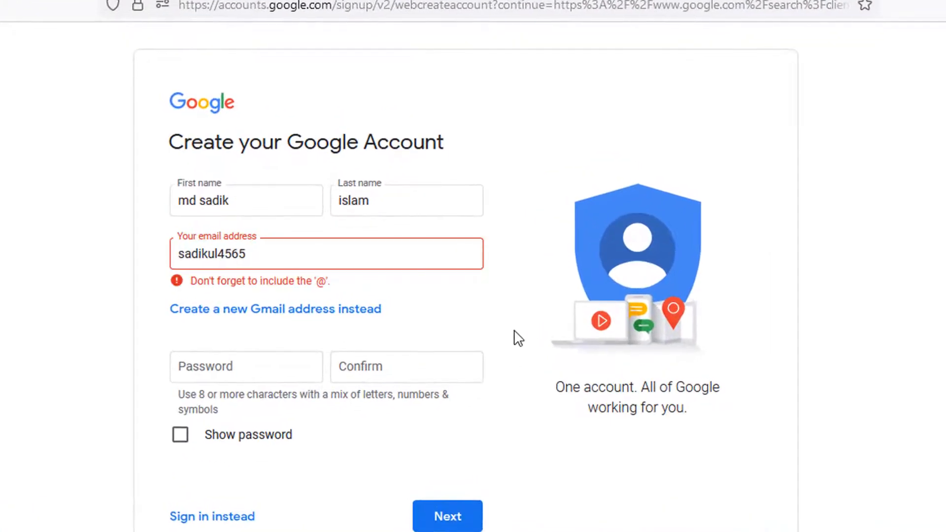
click(272, 254)
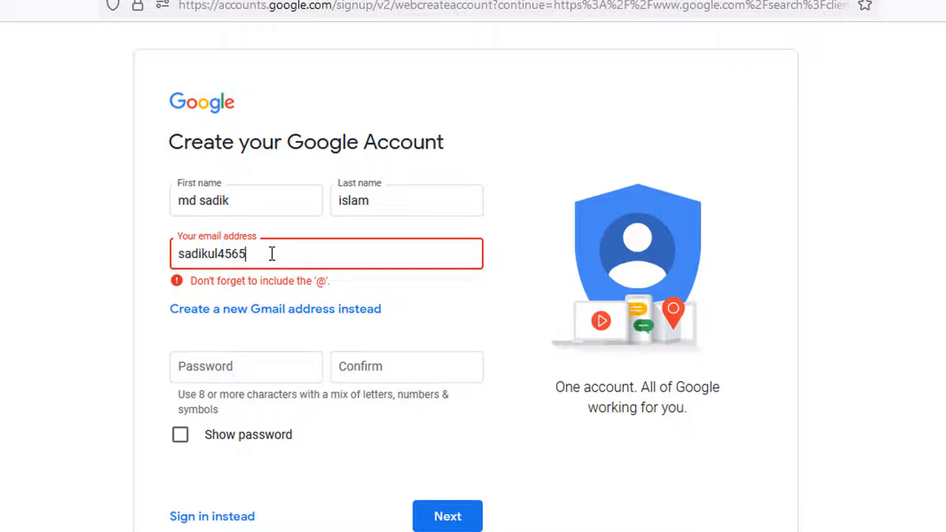
text(@gmail.com)
click(460, 327)
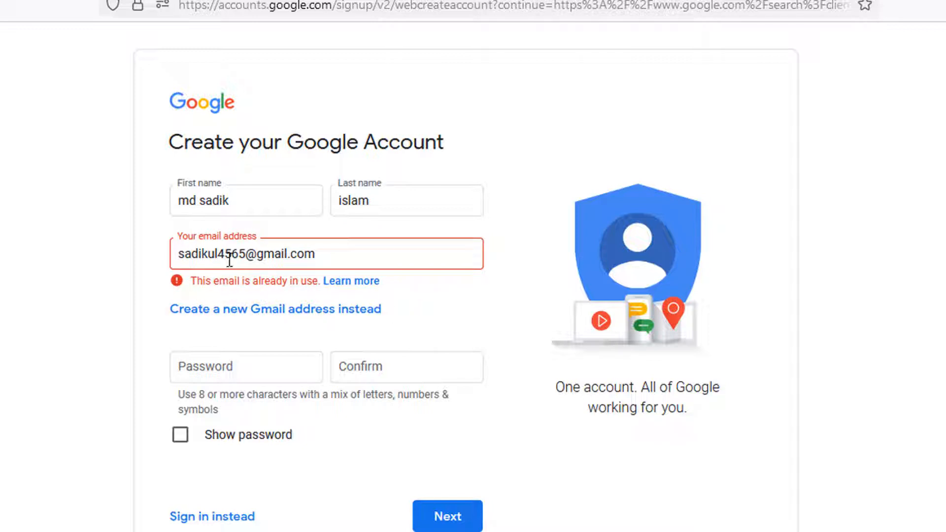
drag(246, 256, 208, 257)
click(490, 331)
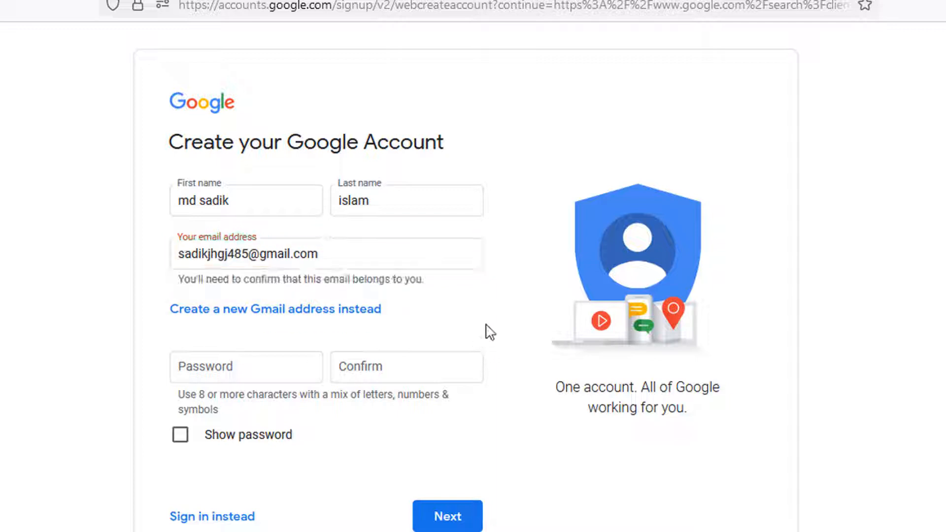
Copy the new Gmail address into a Sticky Note, then move to the password field
drag(319, 254, 143, 254)
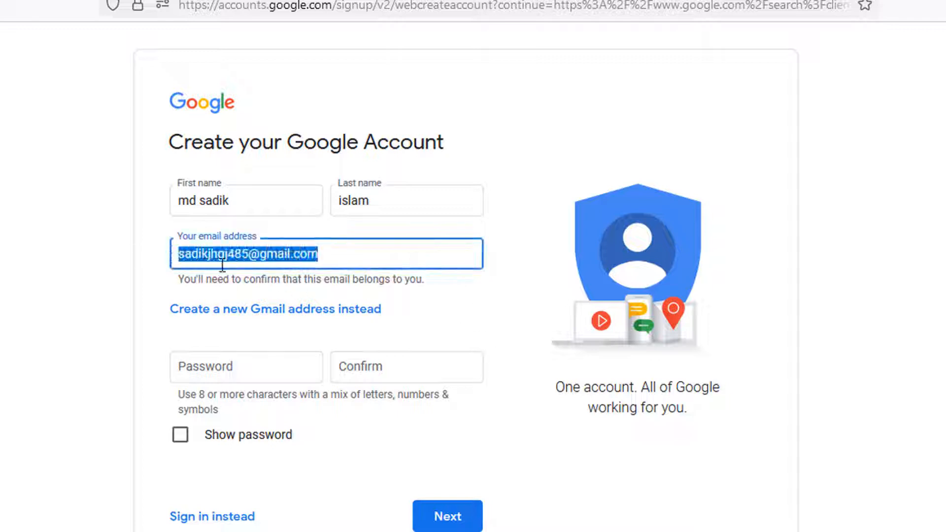
right_click(251, 259)
click(299, 389)
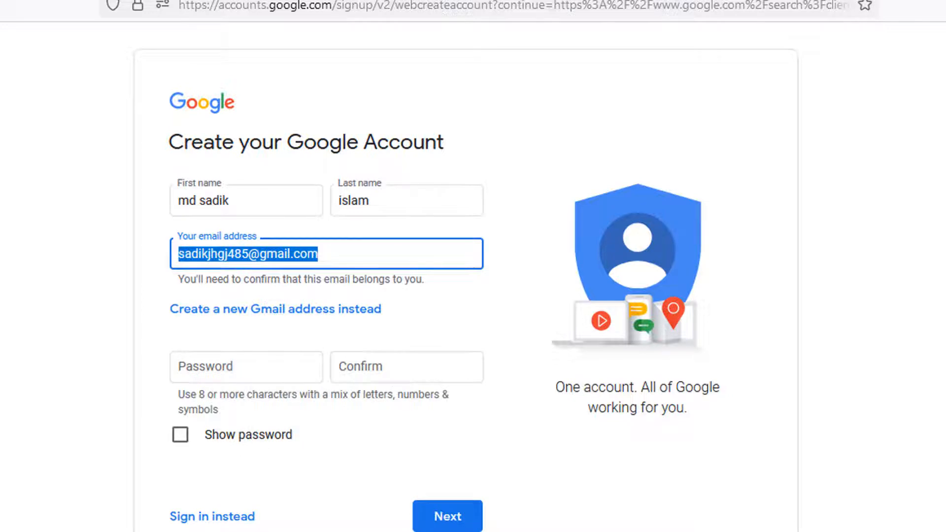
click(453, 531)
click(466, 283)
right_click(430, 289)
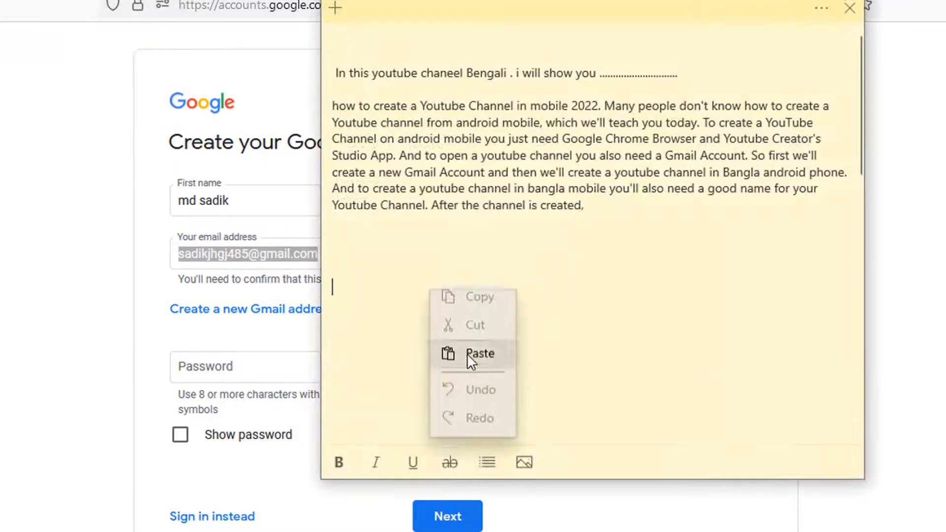
click(467, 352)
click(279, 277)
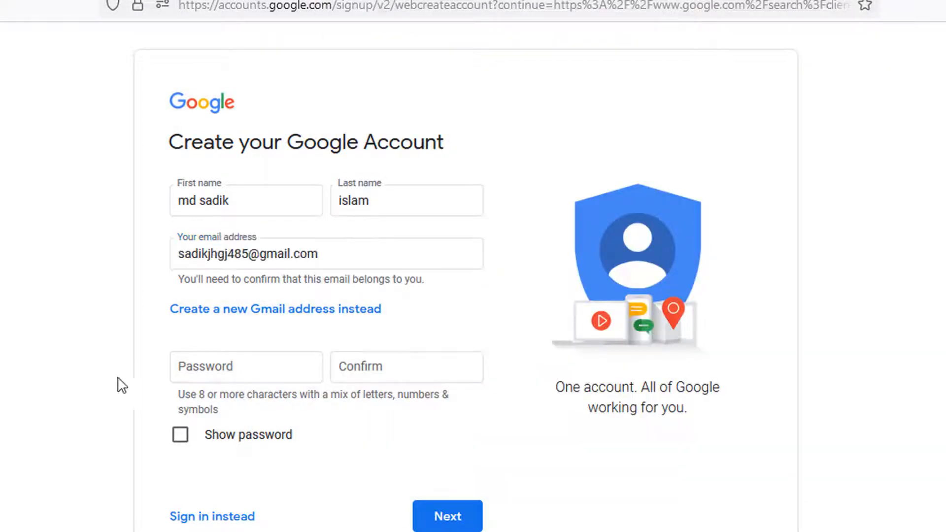
scroll(312, 366, down, 2)
click(237, 285)
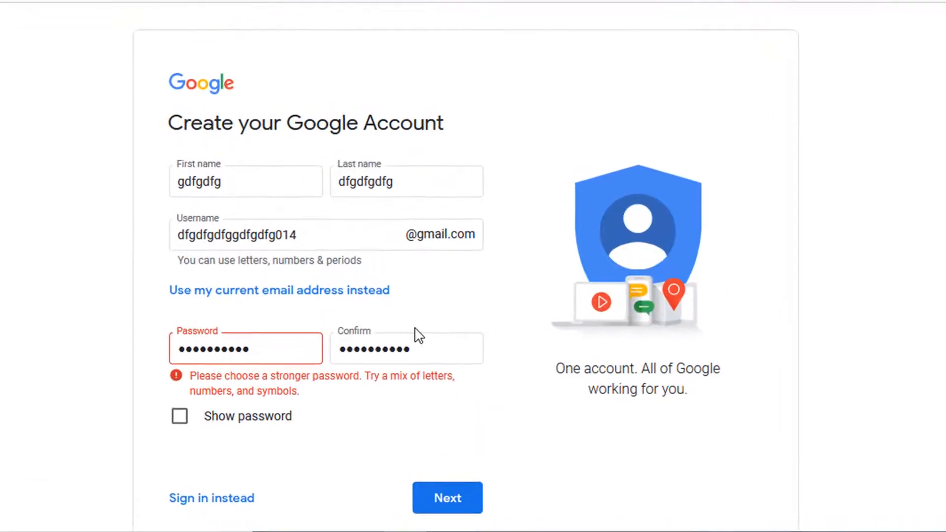
Submit the name, username and password to reach the personal details form
click(446, 513)
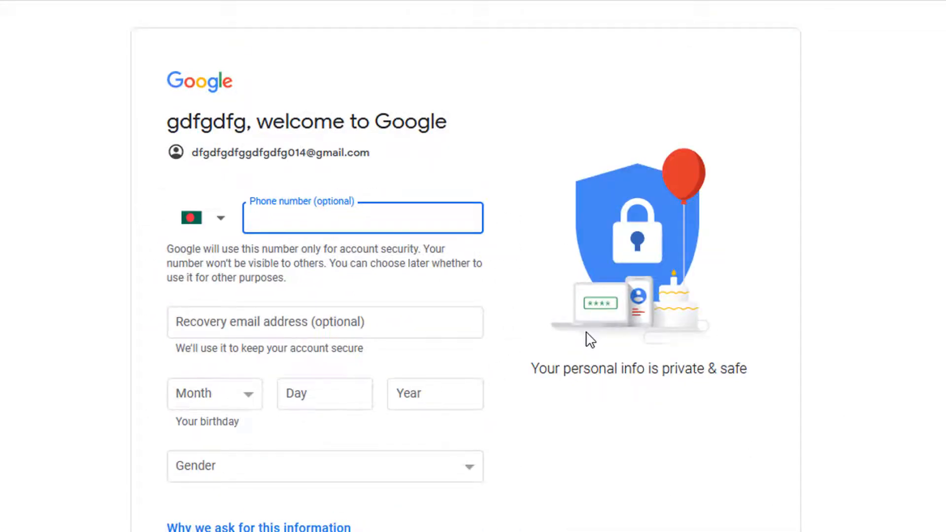
scroll(590, 341, down, 4)
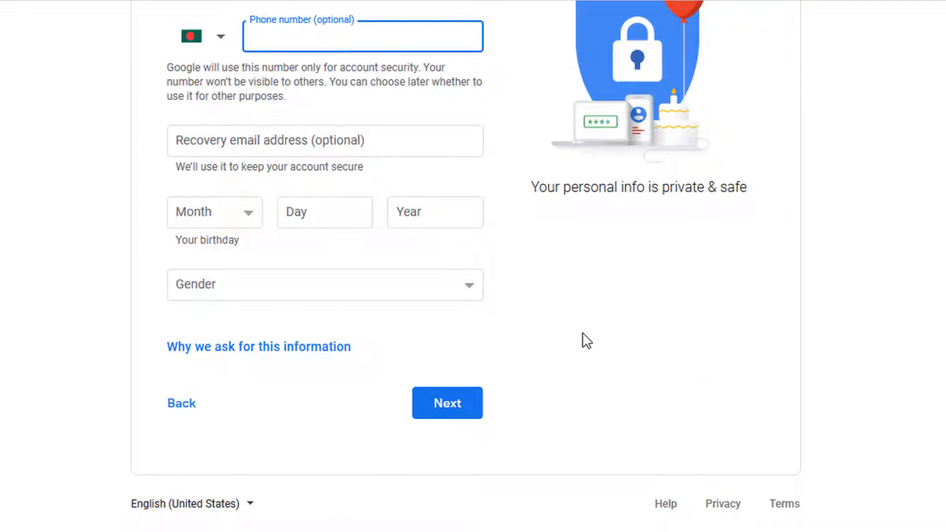
scroll(584, 340, up, 2)
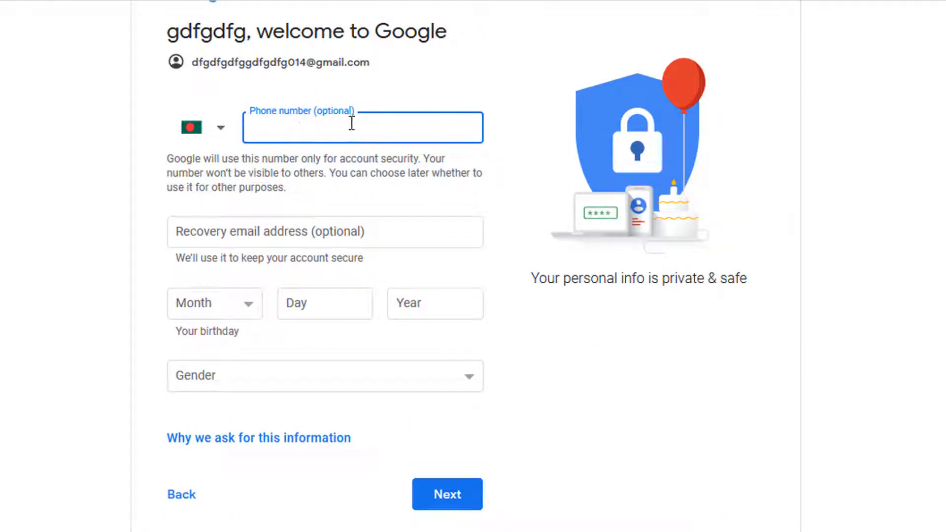
click(340, 227)
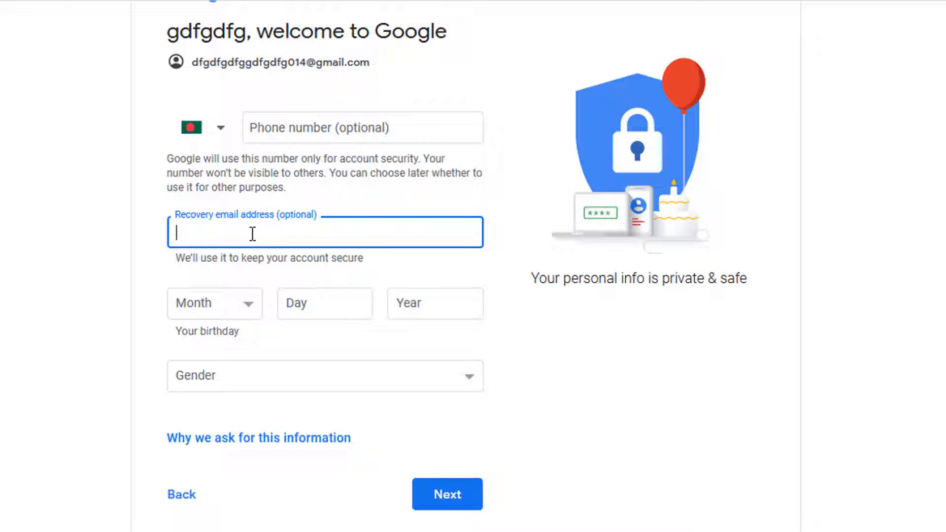
Set the birthday to August 08, 2000
click(247, 316)
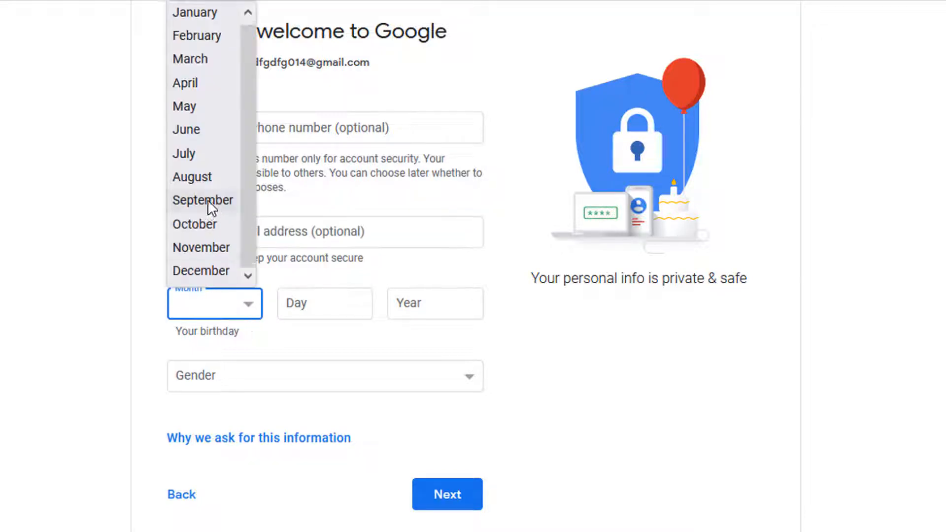
click(210, 182)
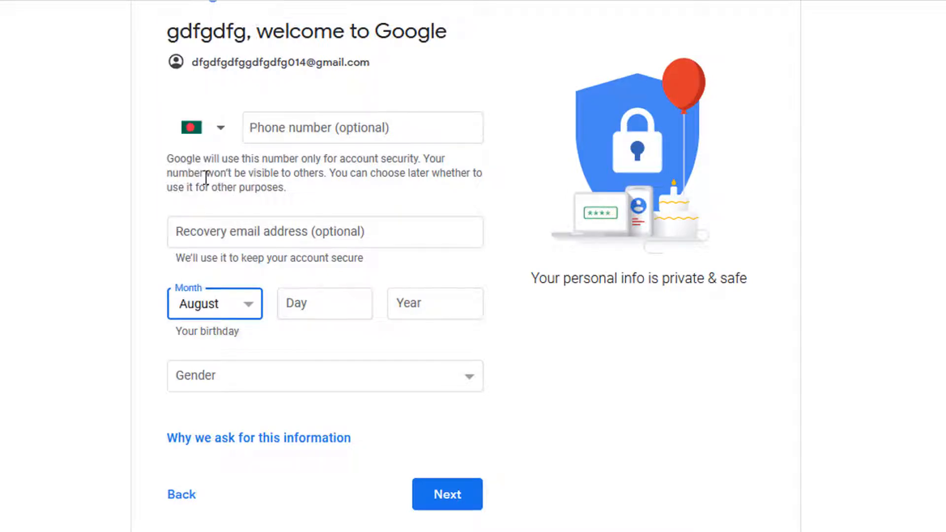
click(296, 312)
text(08)
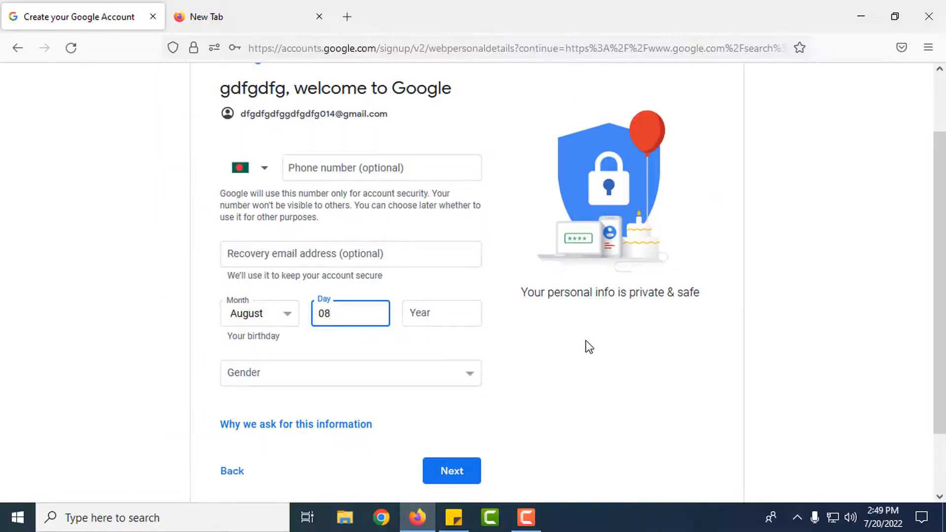
click(429, 312)
text(2000)
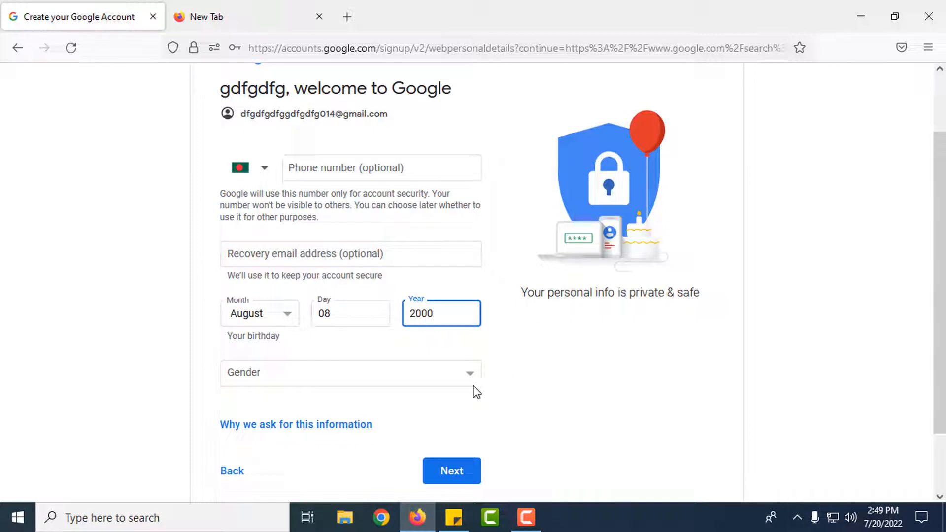
Set gender to Male and continue to the Privacy and Terms step
click(254, 374)
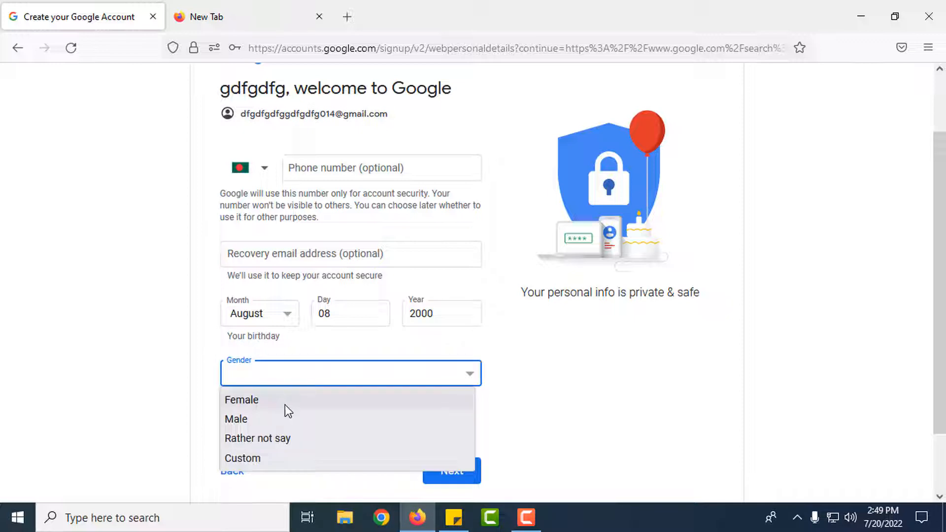
click(253, 420)
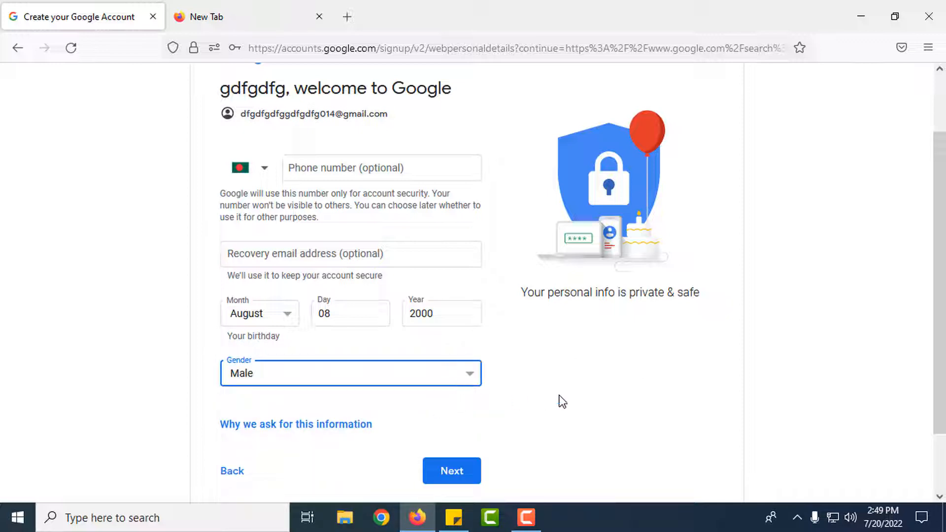
click(449, 471)
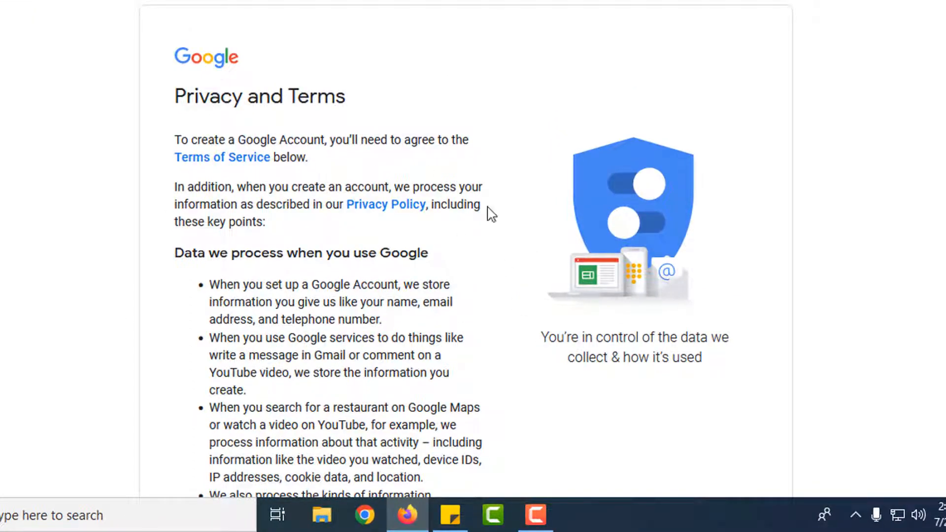
Accept Google's Privacy and Terms to finish creating the account
drag(200, 101, 340, 116)
click(335, 117)
scroll(276, 244, down, 5)
scroll(552, 312, down, 10)
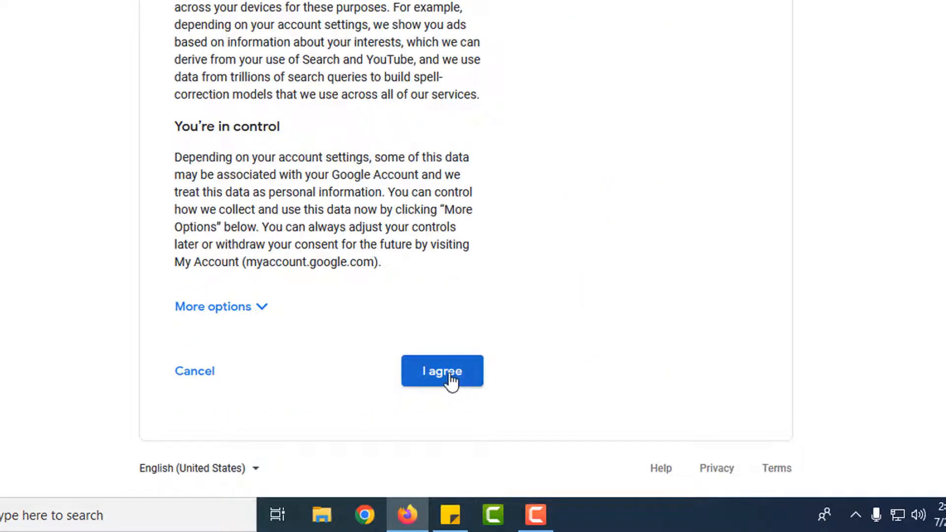
click(451, 379)
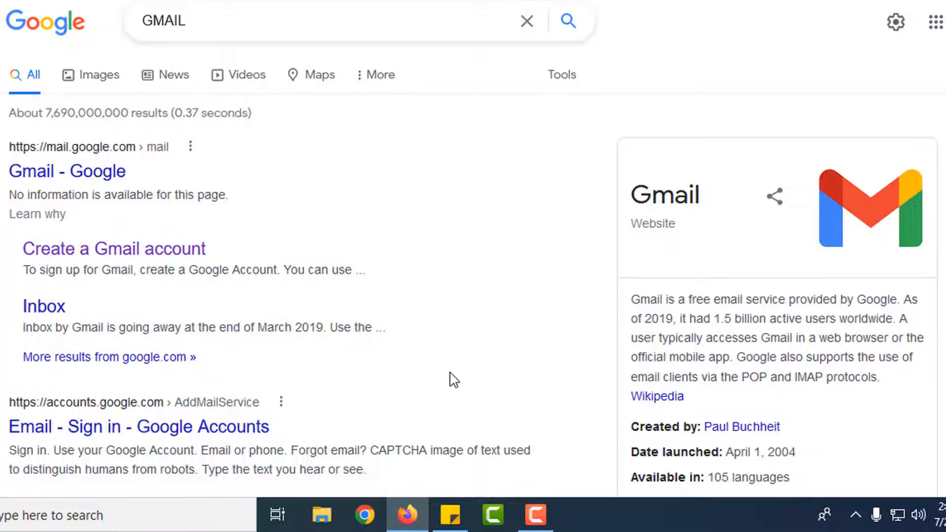
Go to youtube.com in a new tab
click(319, 43)
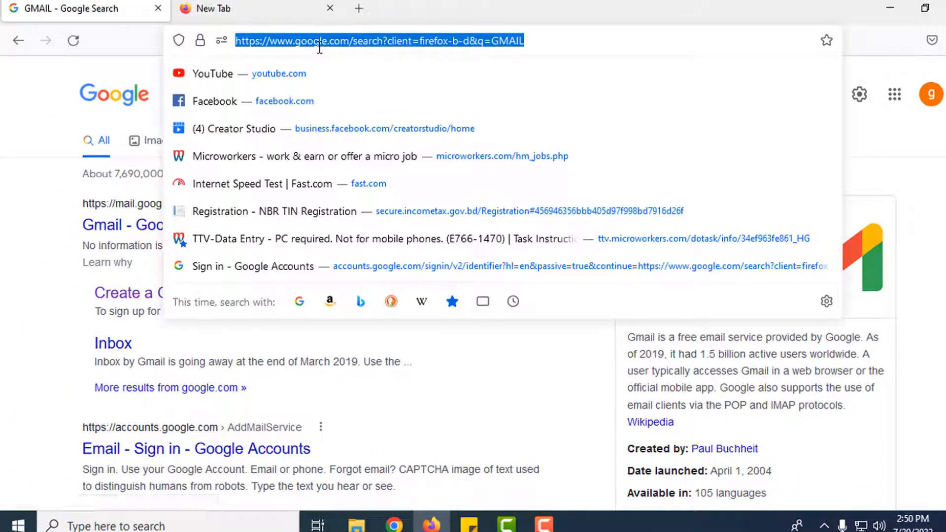
text(you)
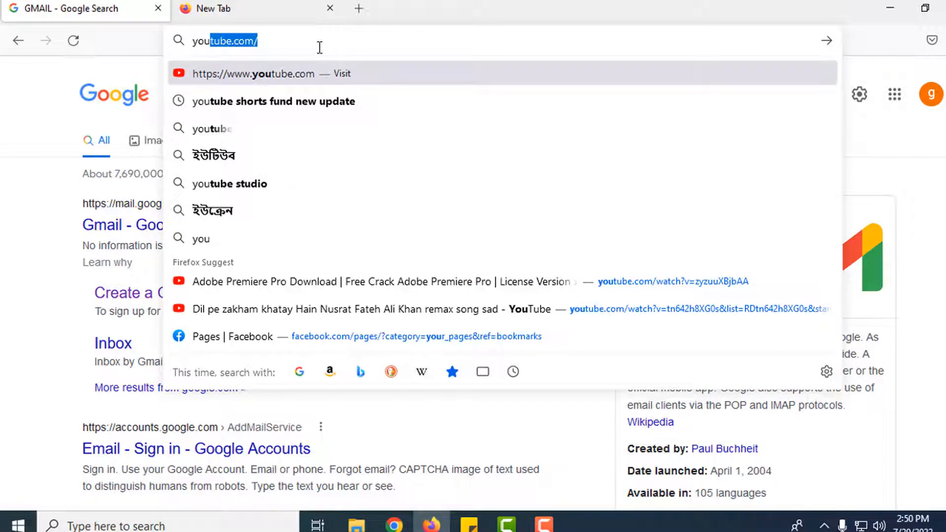
key(Return)
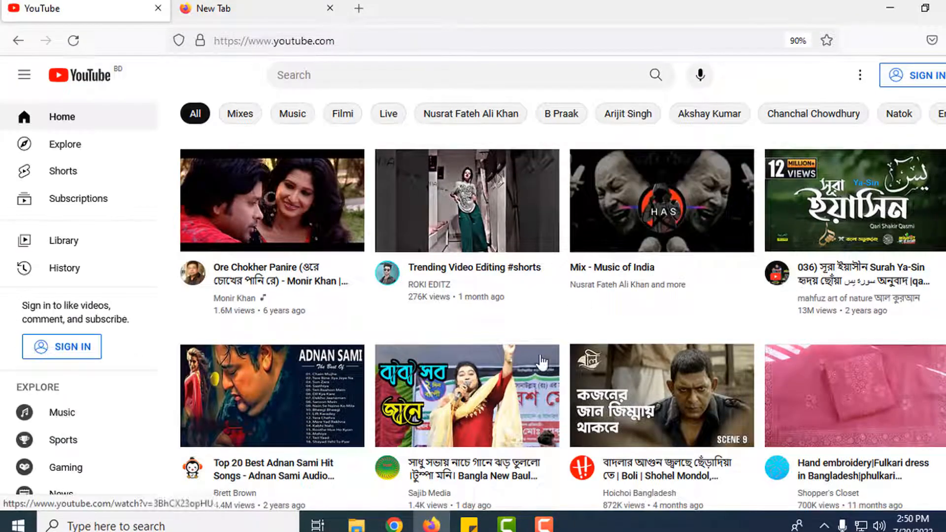
Sign in to YouTube and create a channel keeping the suggested account name
click(904, 88)
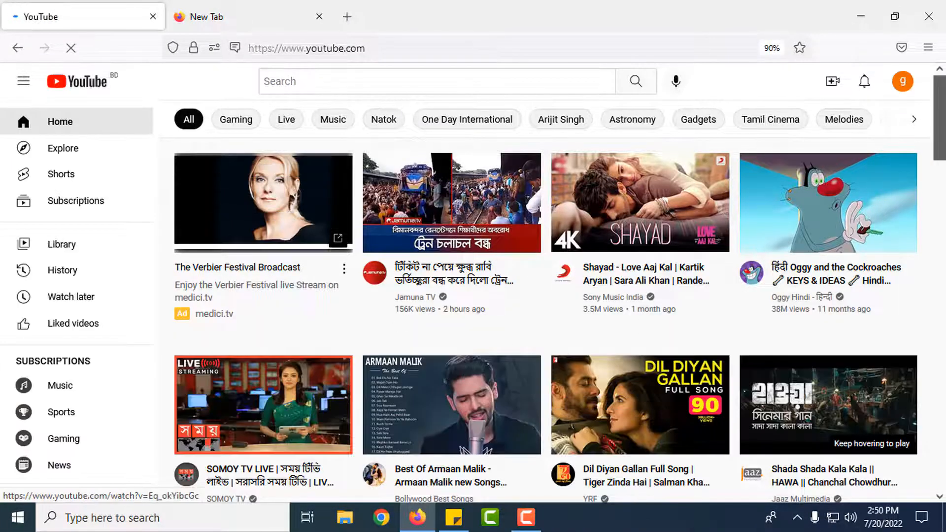
click(897, 82)
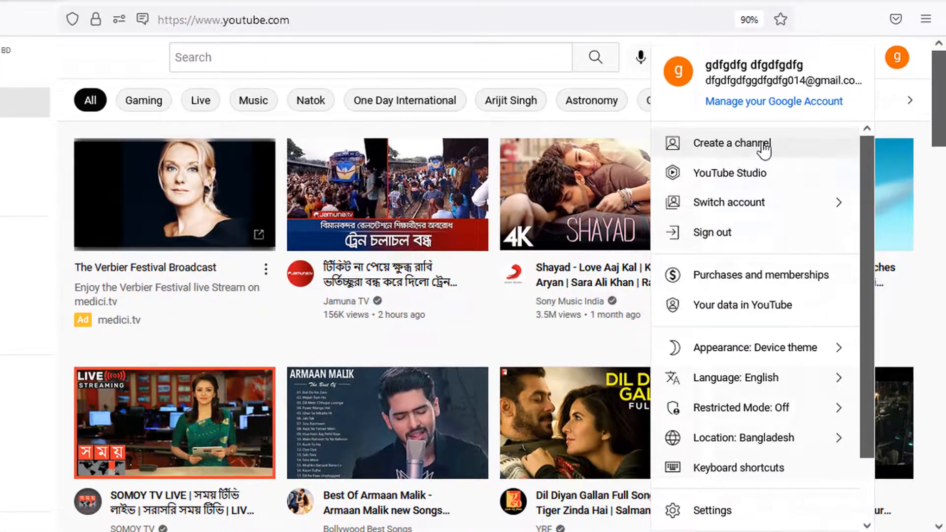
click(720, 144)
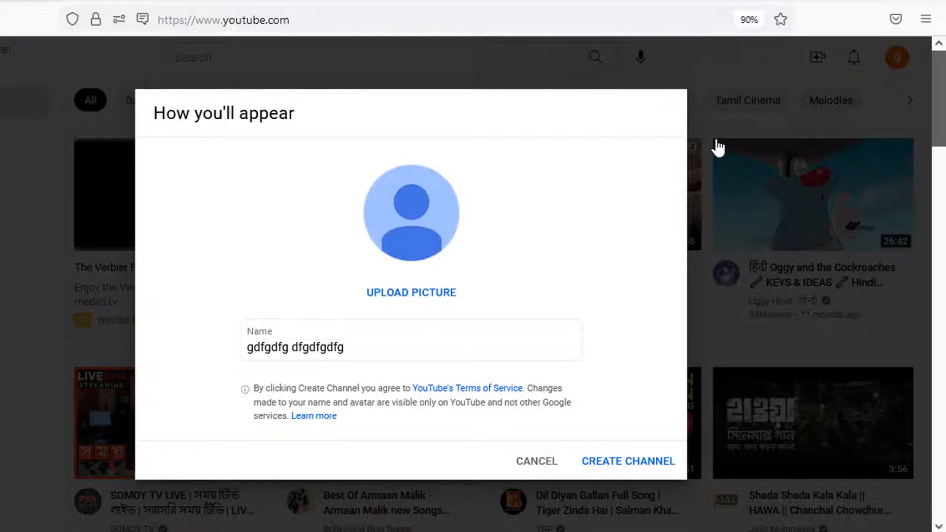
triple_click(425, 346)
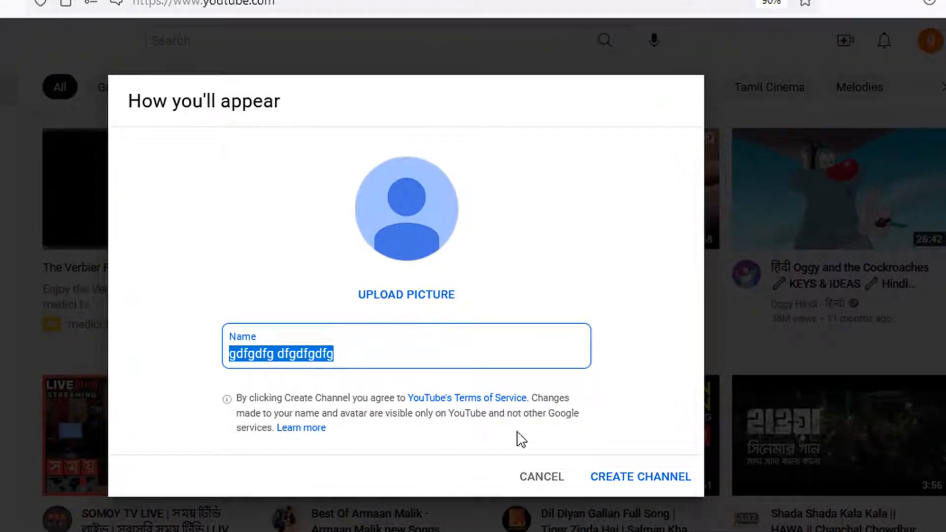
click(399, 360)
drag(401, 355, 42, 364)
click(548, 346)
click(670, 476)
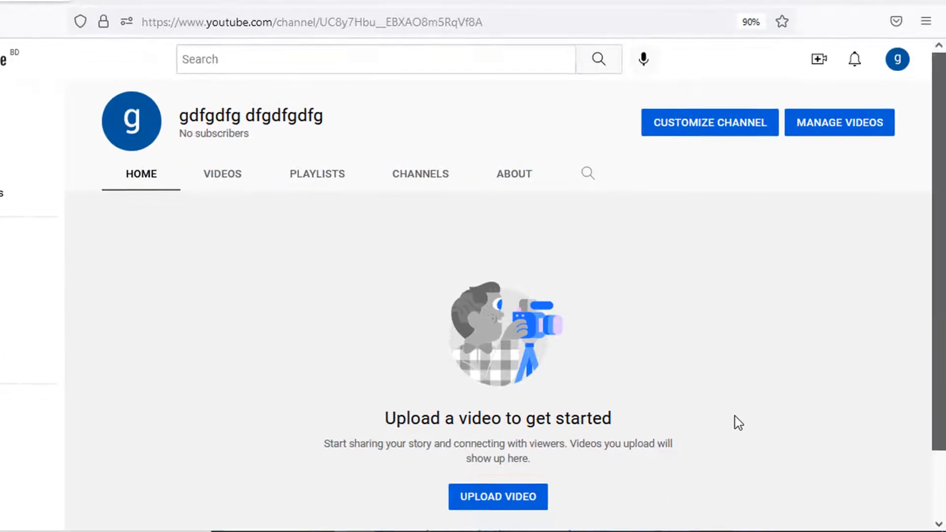
List all the account's channels through Switch account and start creating another channel
click(902, 63)
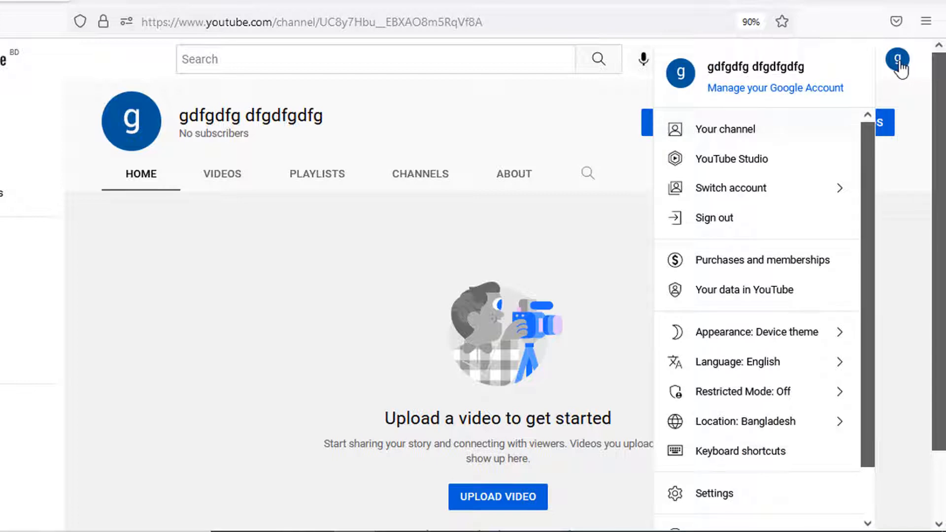
click(767, 193)
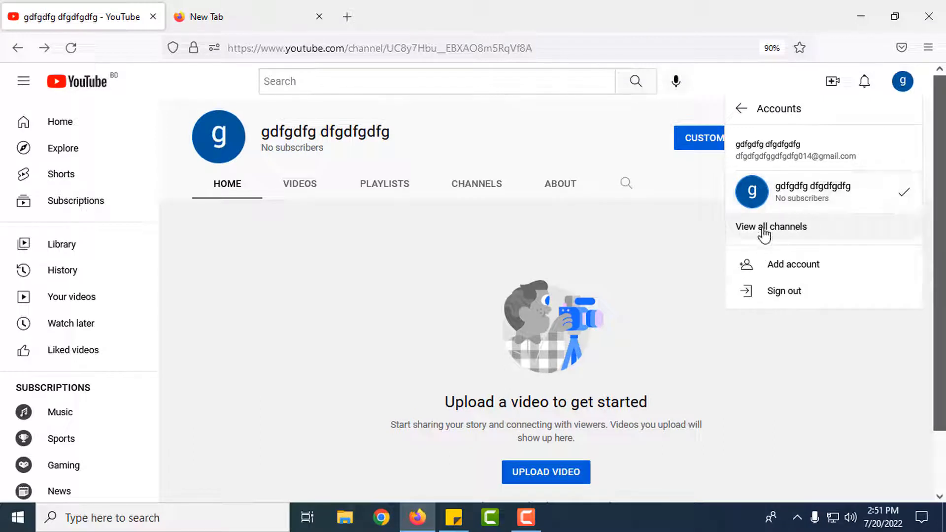
click(795, 232)
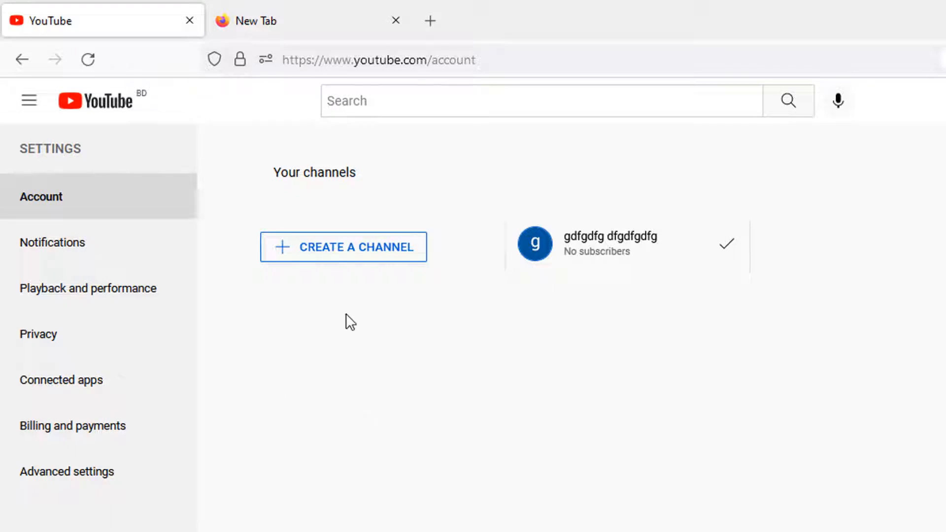
click(384, 253)
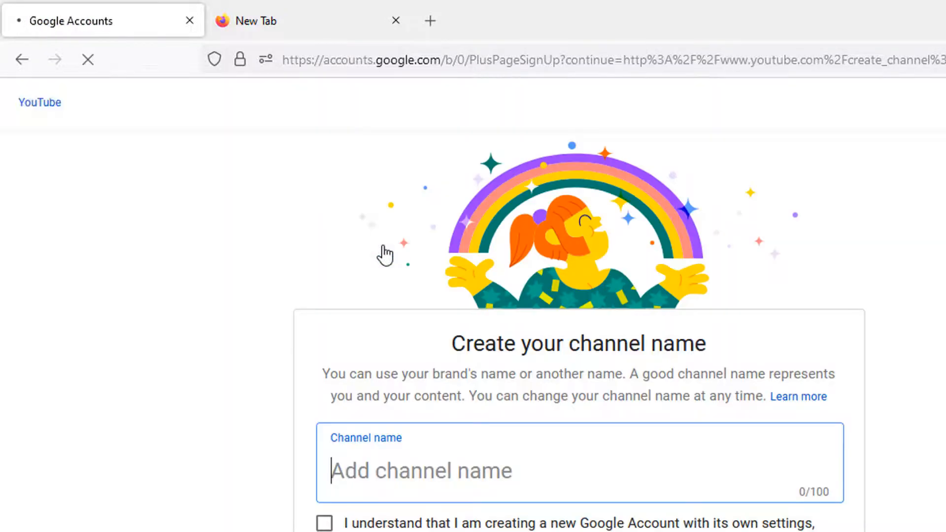
Name the channel 'SadiQ Blog 10 Minute', tick I understand, and create it
scroll(398, 305, down, 3)
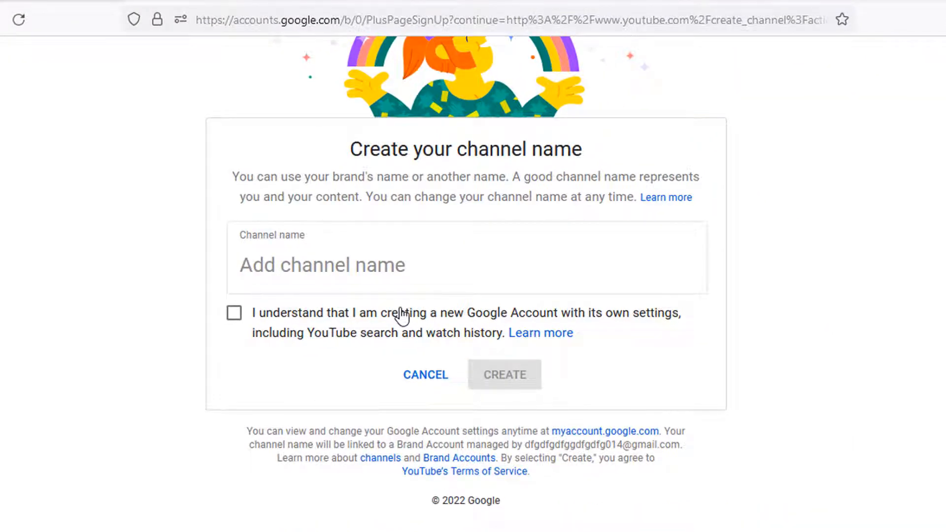
click(354, 304)
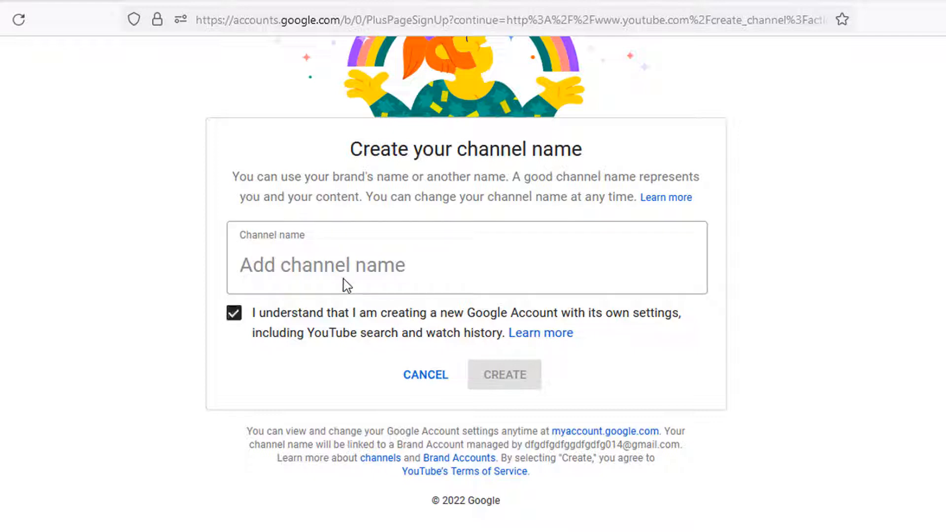
click(296, 307)
click(305, 266)
text(SadiQ Blog 10 Minute)
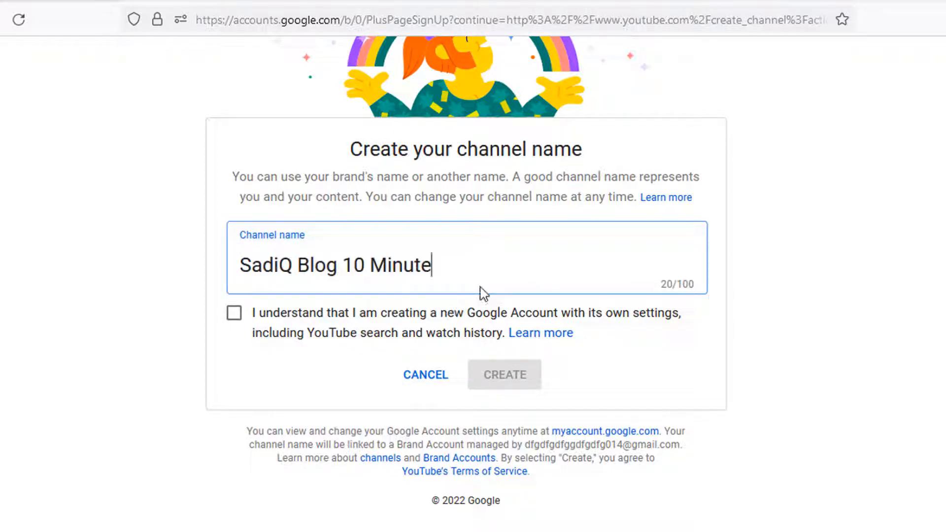
drag(439, 287, 198, 268)
click(394, 267)
drag(456, 269, 163, 279)
click(403, 269)
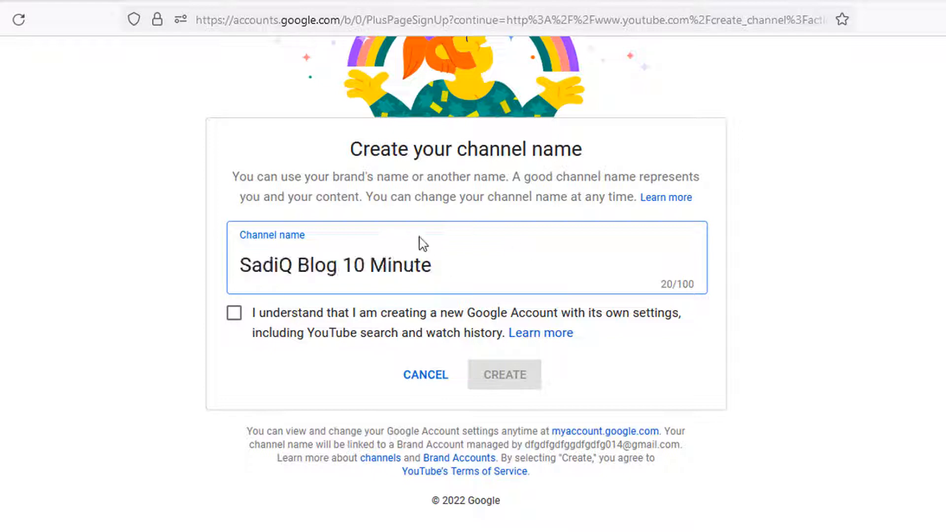
click(238, 315)
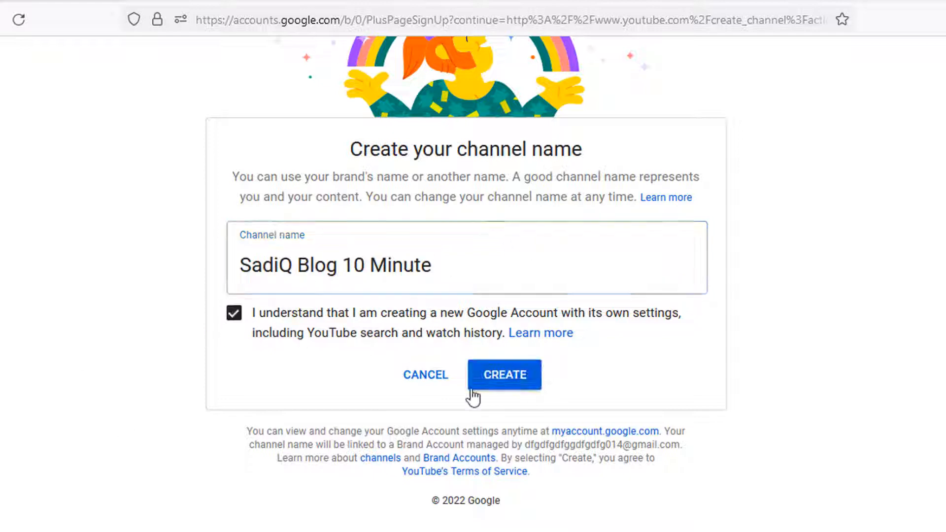
click(233, 315)
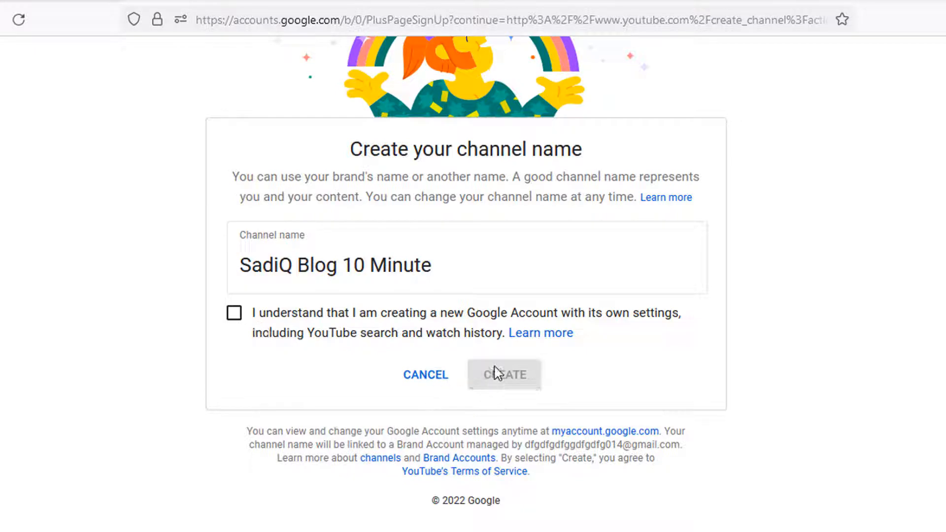
click(235, 315)
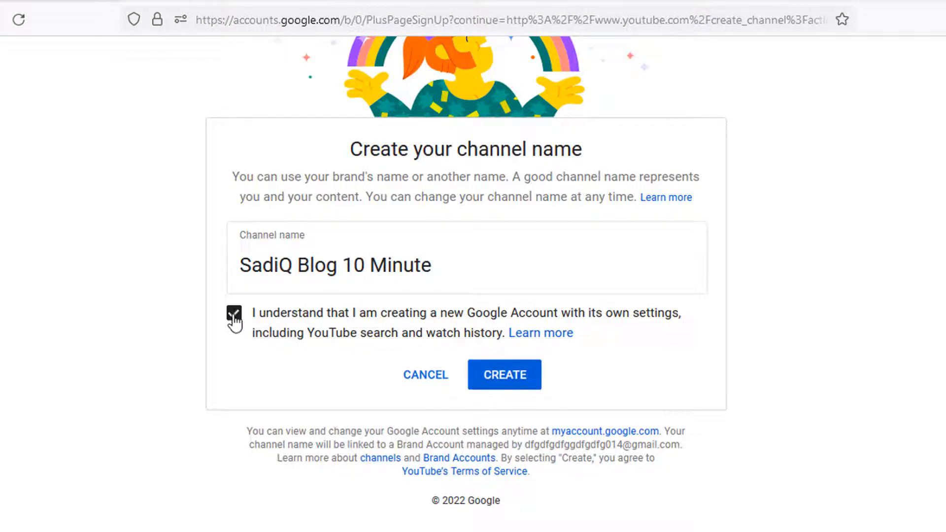
click(518, 380)
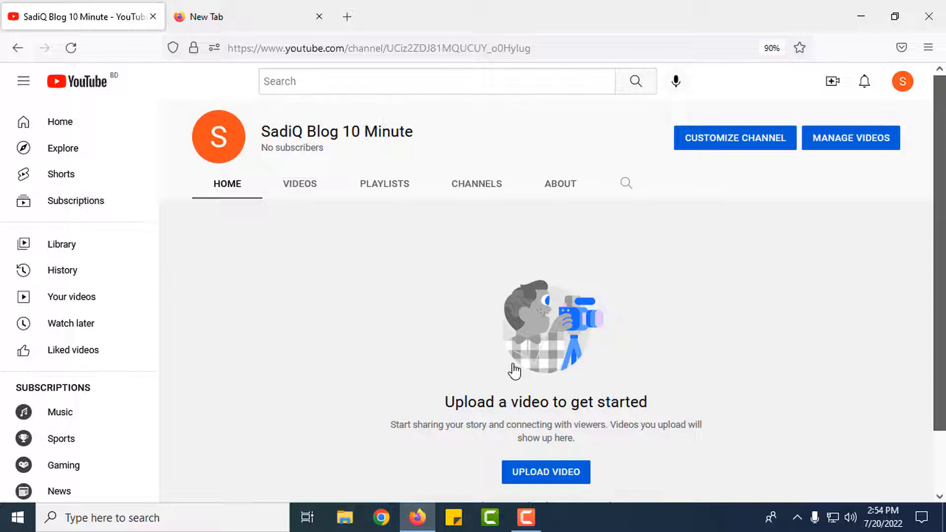
Open Customize Channel for SadiQ Blog 10 Minute in YouTube Studio
click(736, 142)
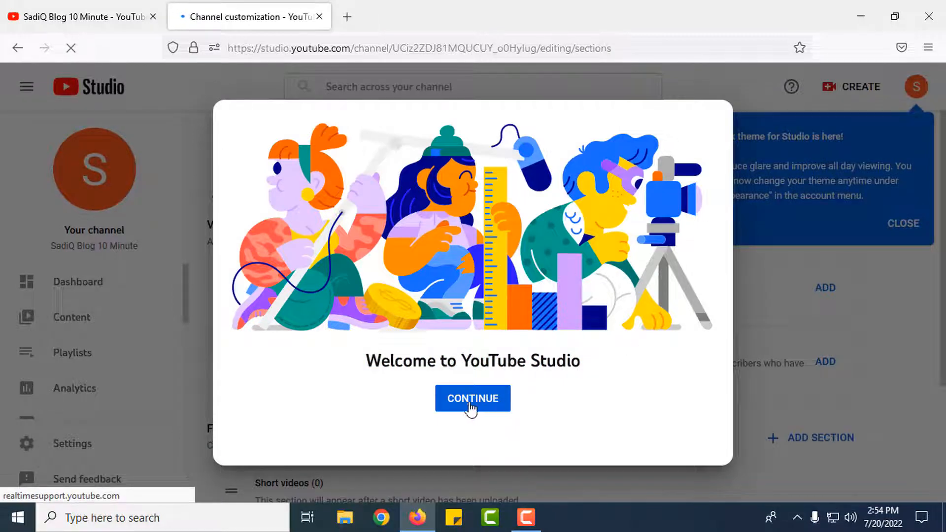
Dismiss the Studio welcome message and switch Customization to the Branding tab
click(493, 402)
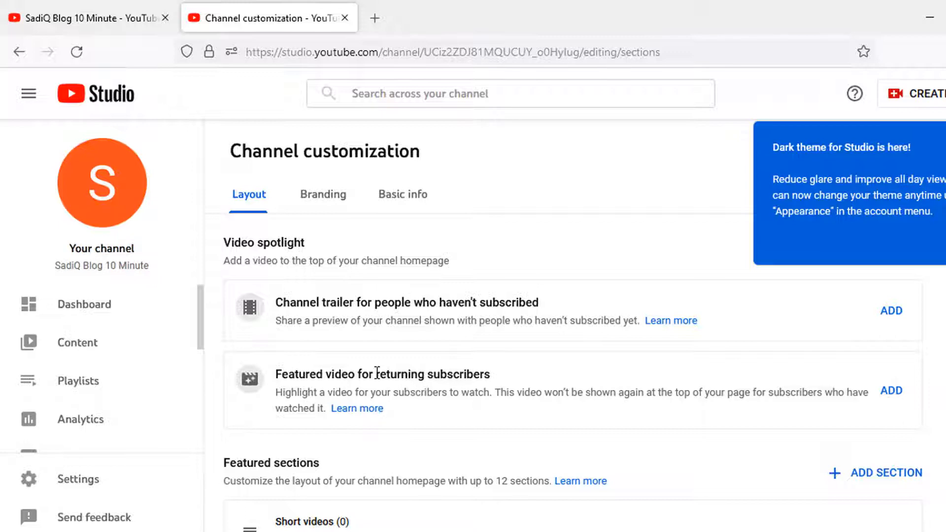
scroll(377, 373, down, 3)
scroll(447, 368, up, 3)
scroll(391, 393, down, 3)
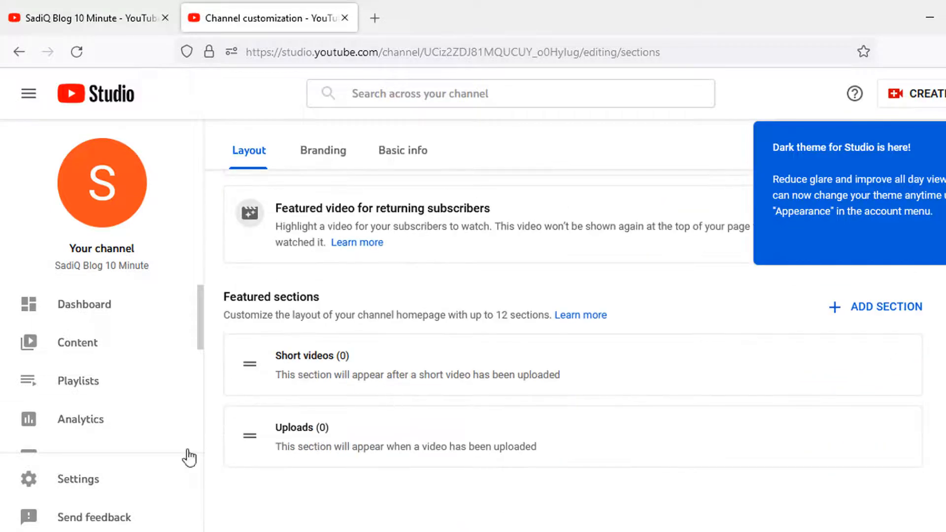
scroll(368, 336, up, 3)
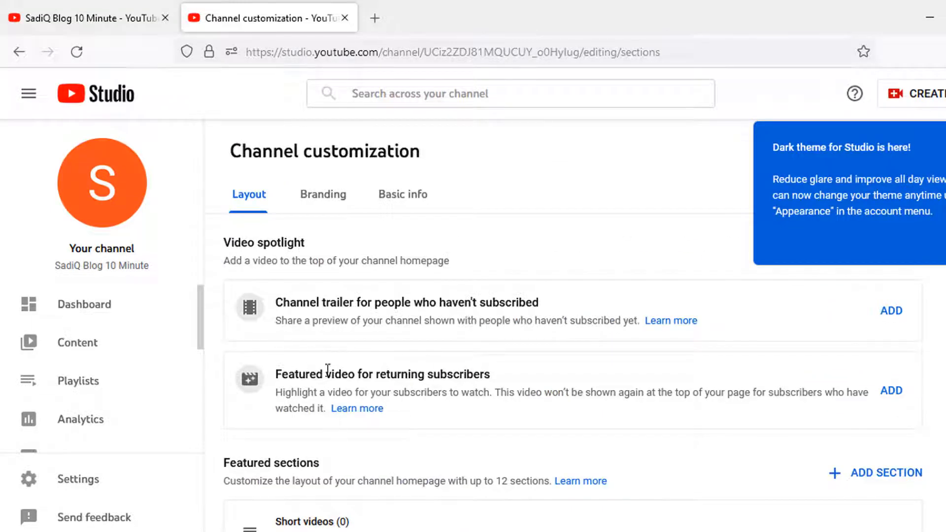
click(332, 204)
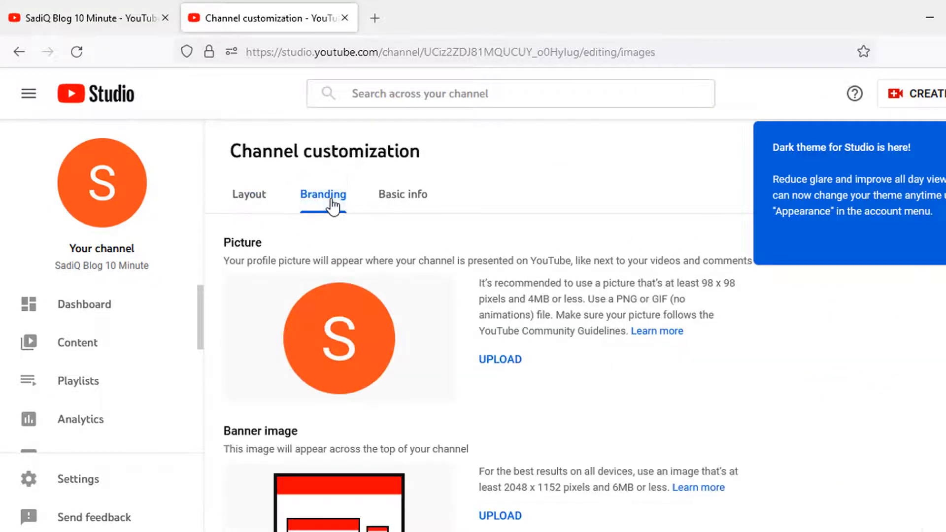
scroll(429, 323, down, 5)
scroll(506, 345, up, 4)
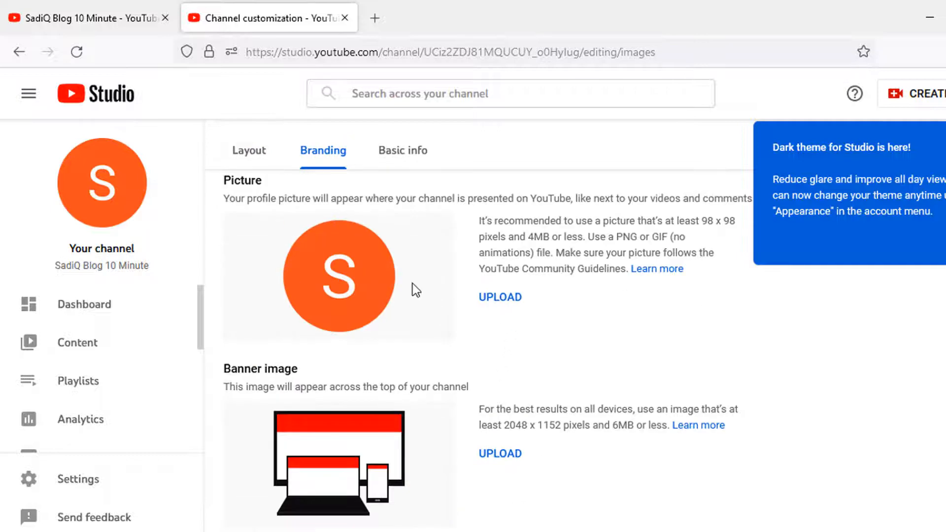
Upload the sunglasses photo as the profile picture, cropped smaller and moved to the photo's top
click(508, 298)
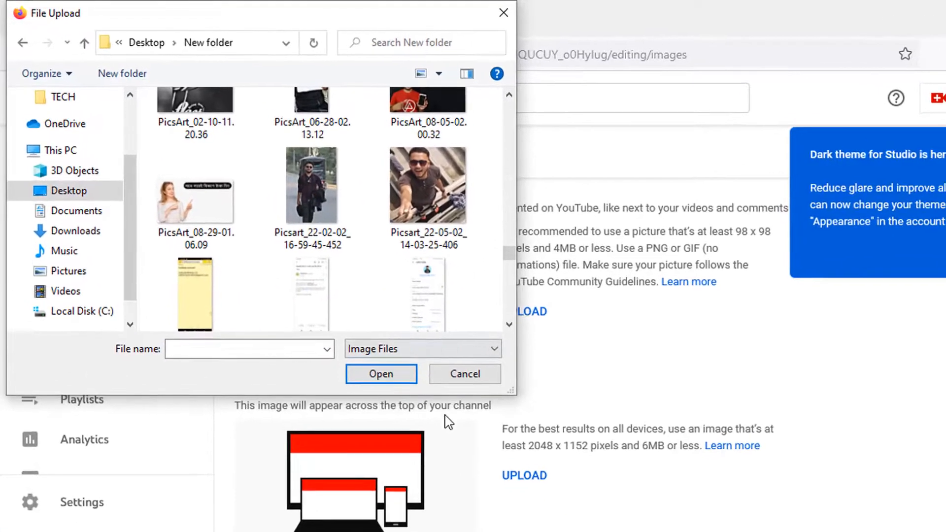
click(433, 187)
click(383, 384)
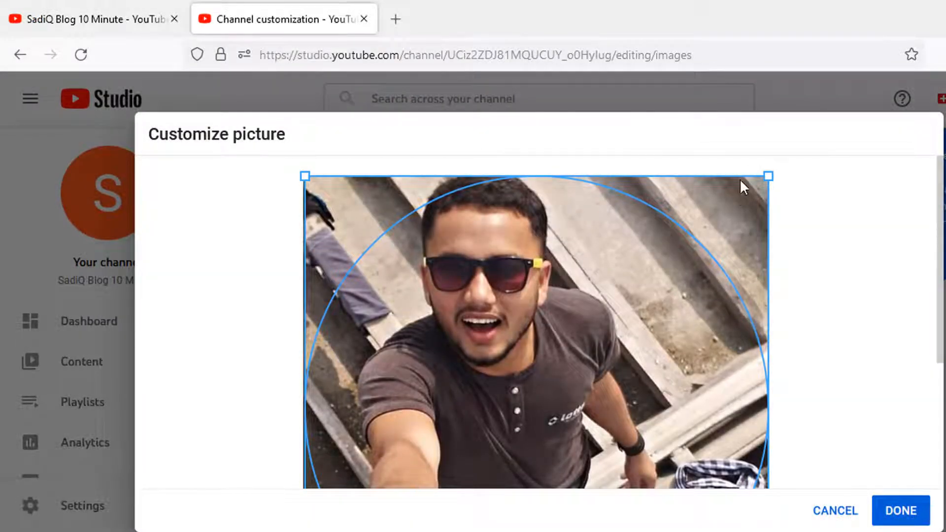
drag(768, 176, 620, 250)
drag(525, 377, 498, 258)
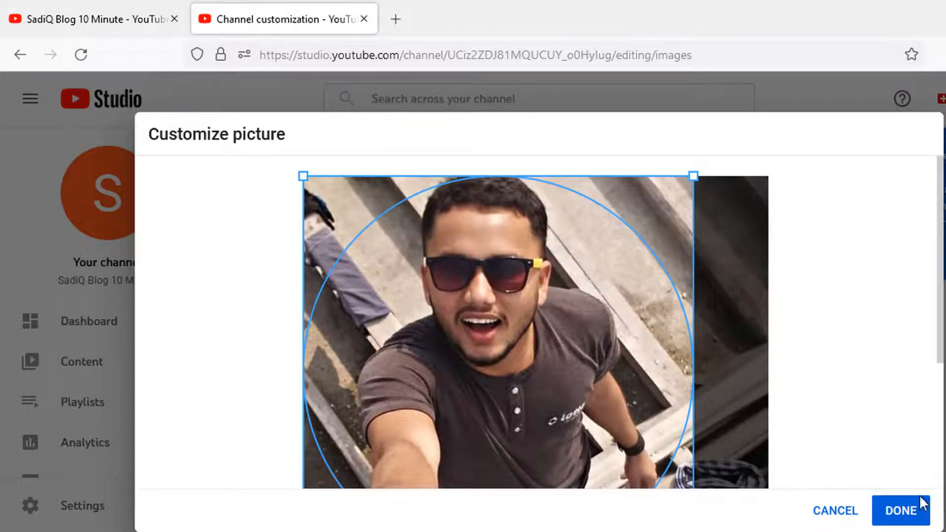
click(901, 512)
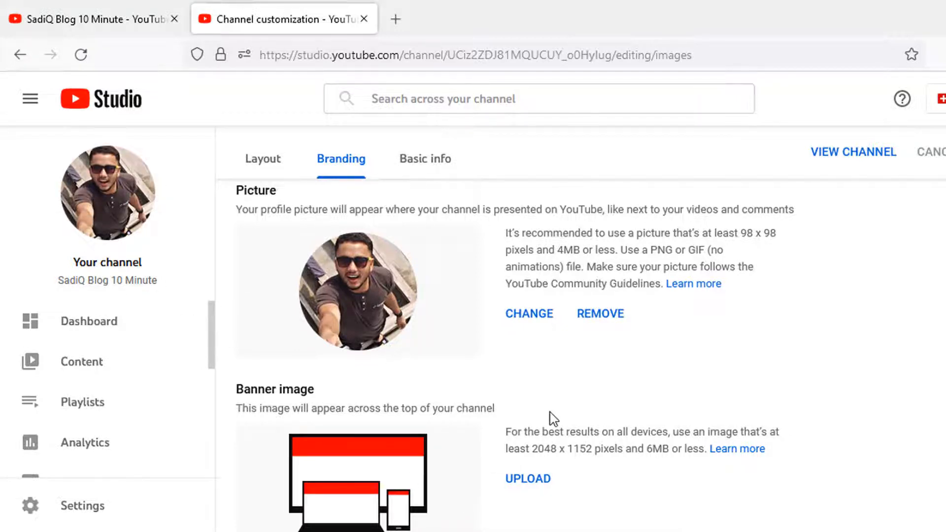
scroll(554, 419, down, 3)
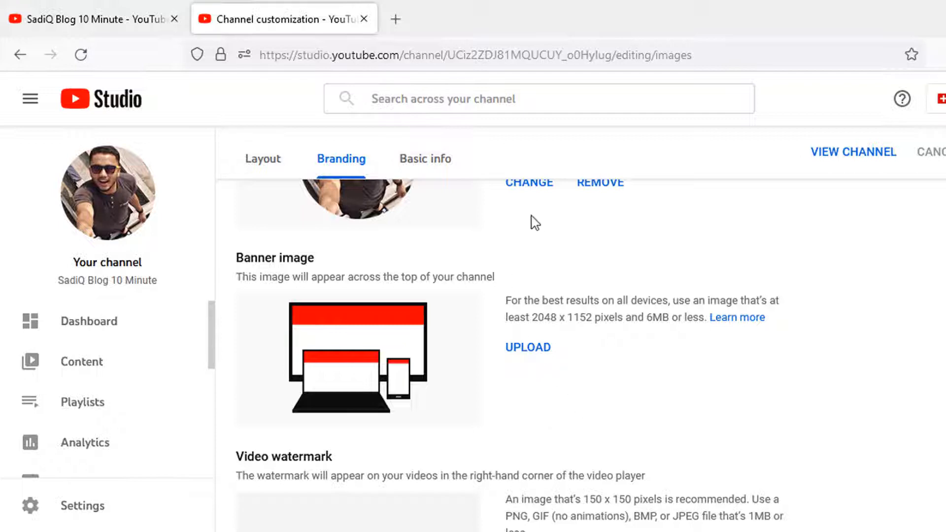
Upload the pink YouTube banner-guide image and accept its crop as the channel banner
scroll(445, 210, up, 2)
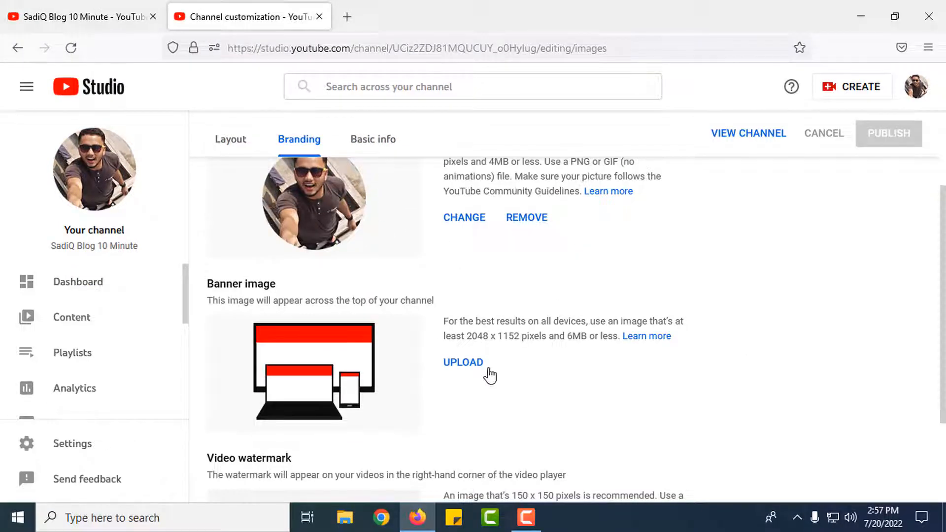
click(464, 363)
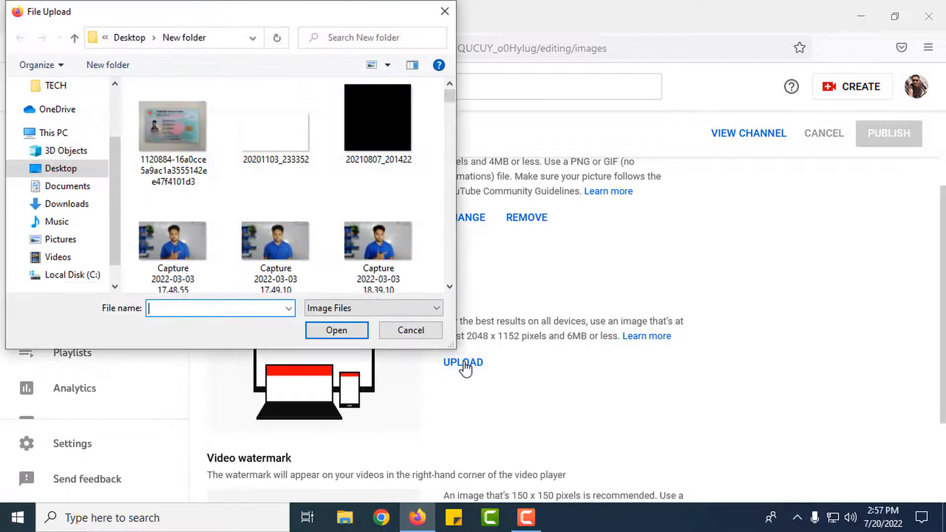
scroll(407, 239, up, 3)
click(386, 227)
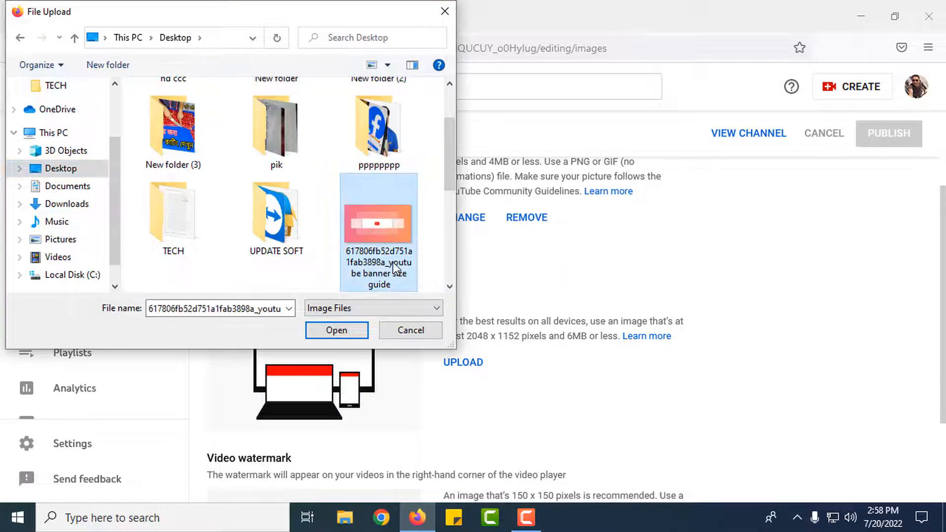
click(337, 330)
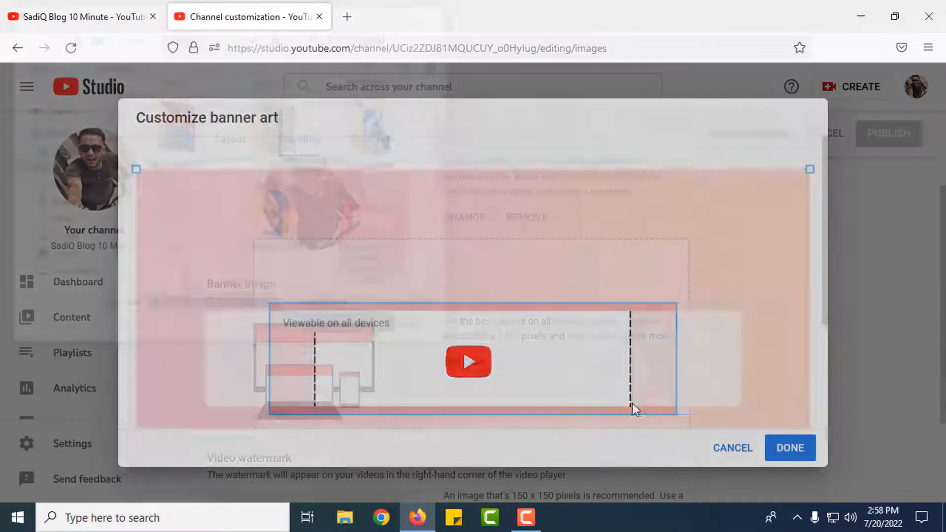
scroll(568, 266, down, 3)
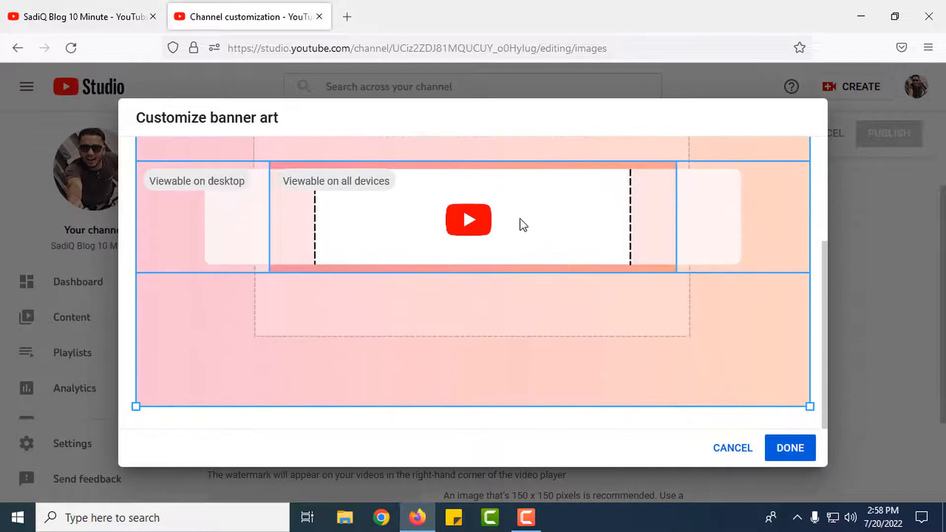
scroll(526, 312, up, 3)
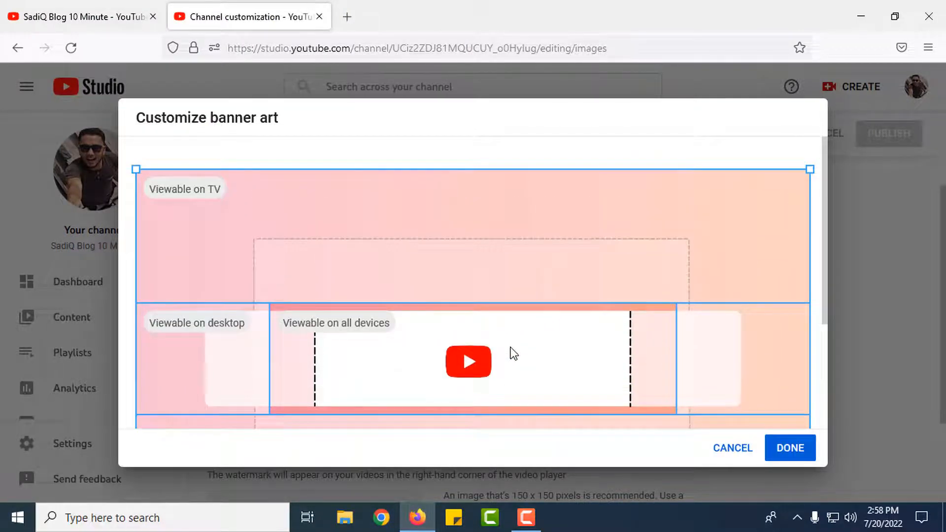
scroll(513, 347, down, 3)
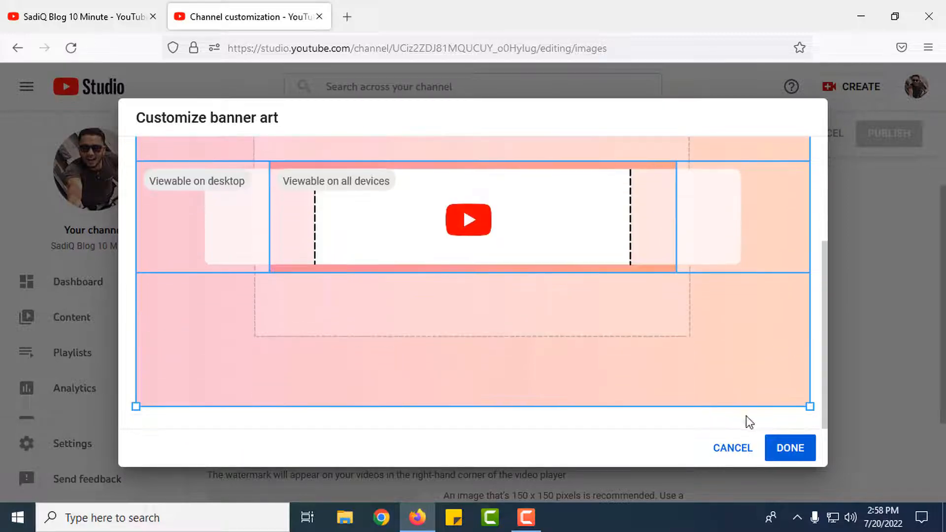
click(791, 449)
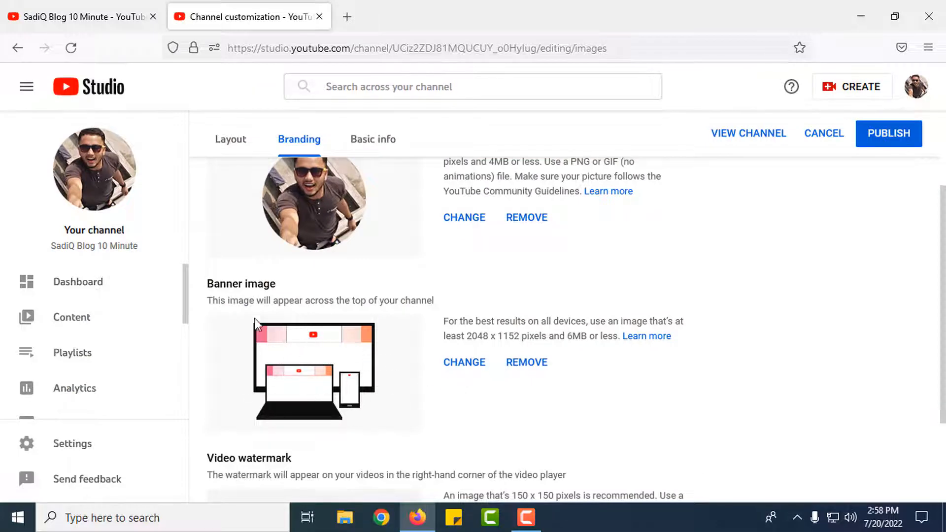
Publish the new picture and banner, check the live SadiQ Blog 10 Minute page, and return to Branding
drag(212, 283, 279, 286)
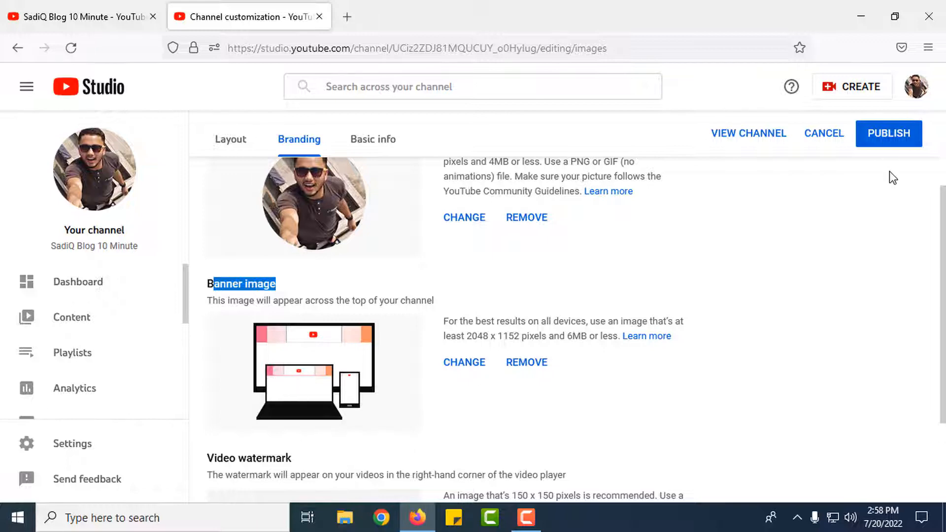
click(881, 141)
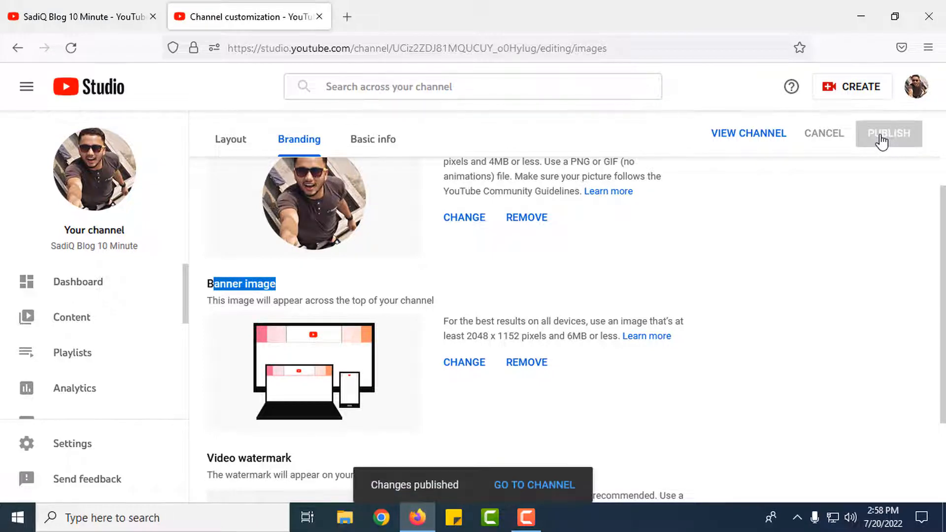
click(531, 485)
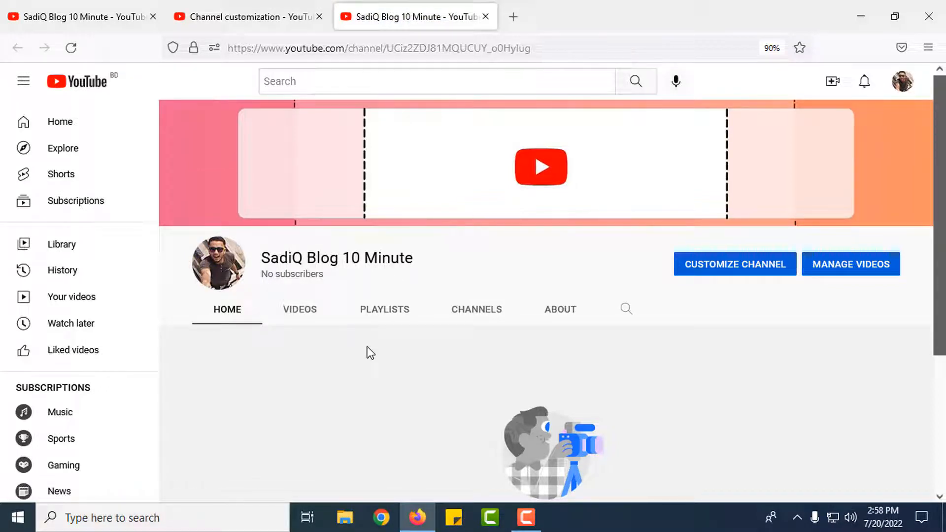
click(197, 16)
scroll(429, 347, down, 3)
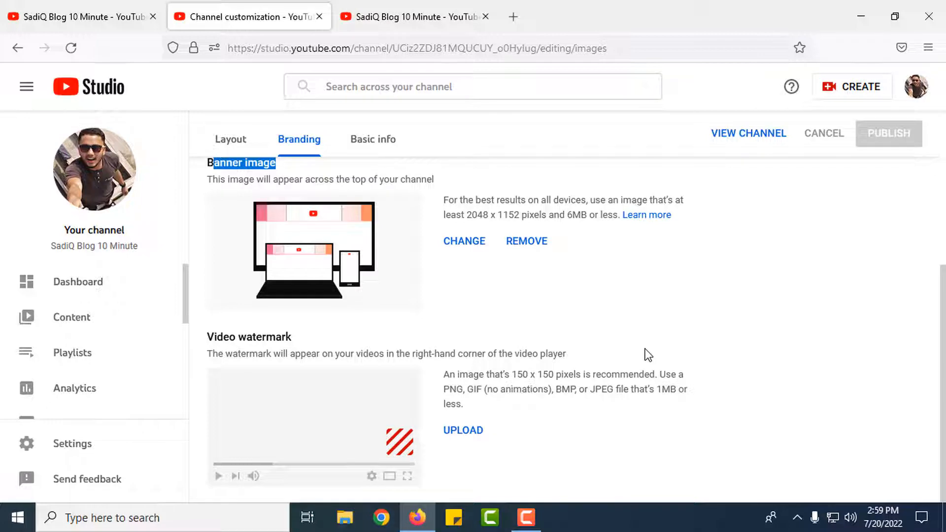
click(476, 432)
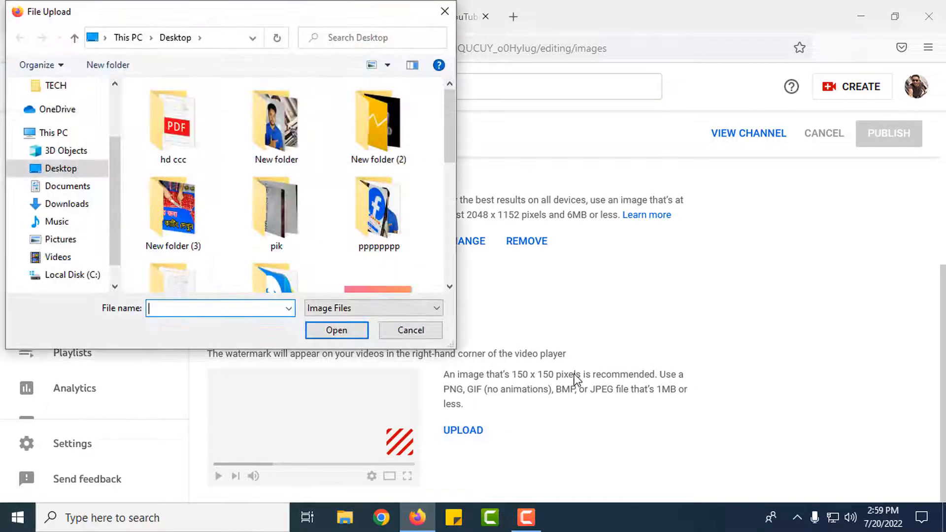
scroll(390, 217, down, 5)
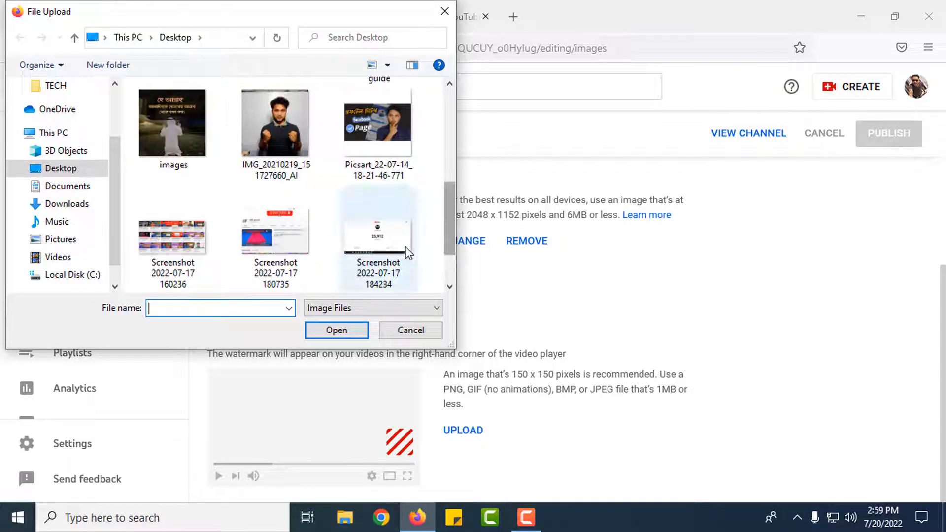
click(395, 241)
click(336, 330)
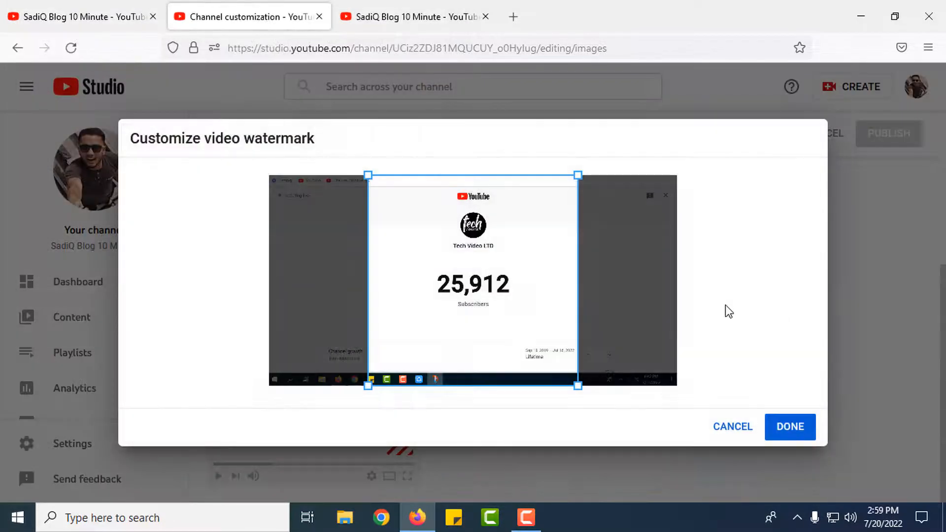
drag(577, 386, 355, 191)
drag(430, 235, 472, 201)
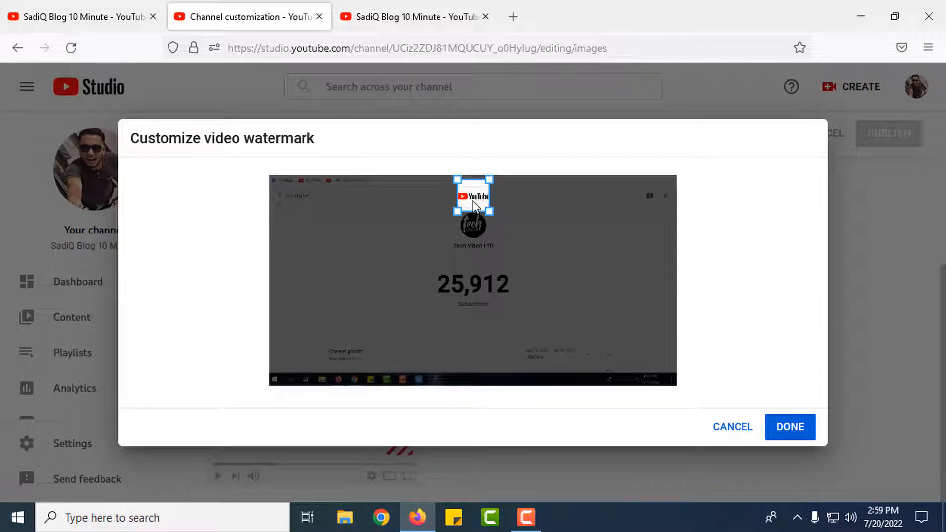
click(796, 430)
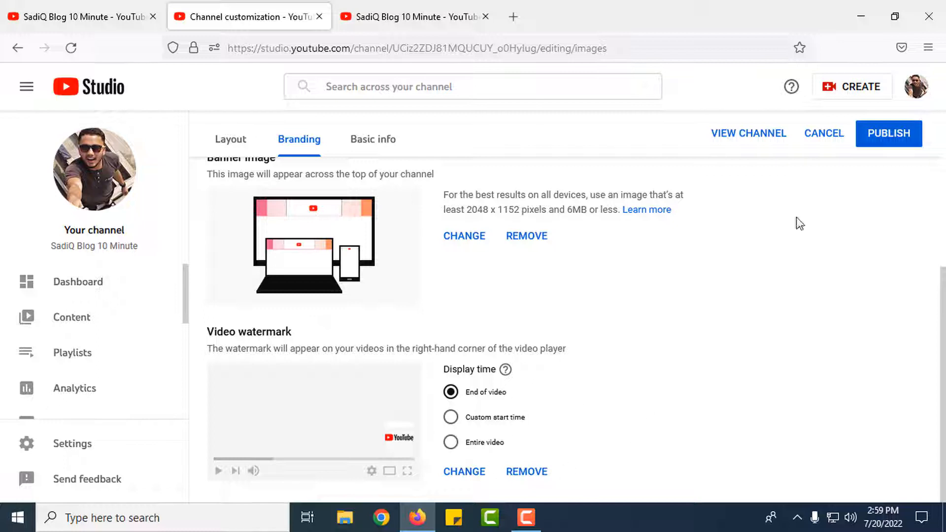
click(886, 143)
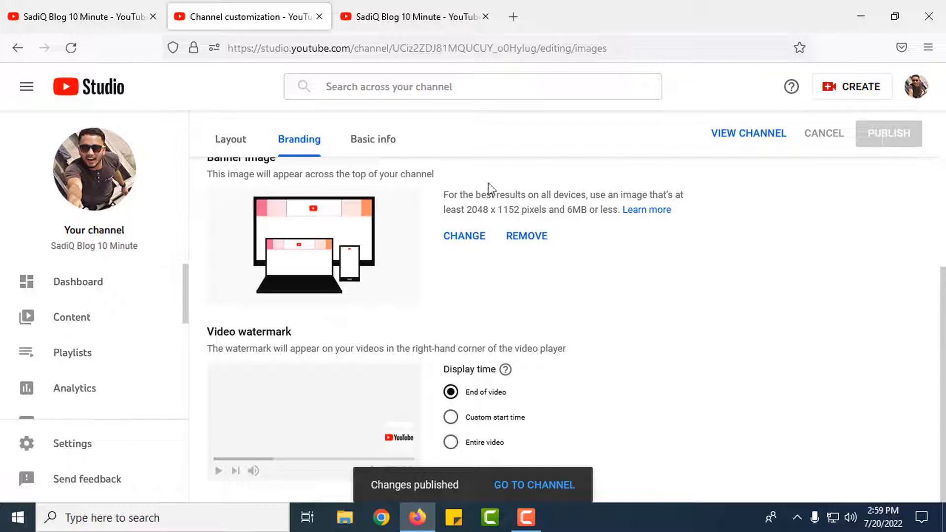
scroll(433, 232, up, 4)
Look over the published Branding page, then go to the Channel dashboard via the Studio logo
scroll(242, 199, up, 1)
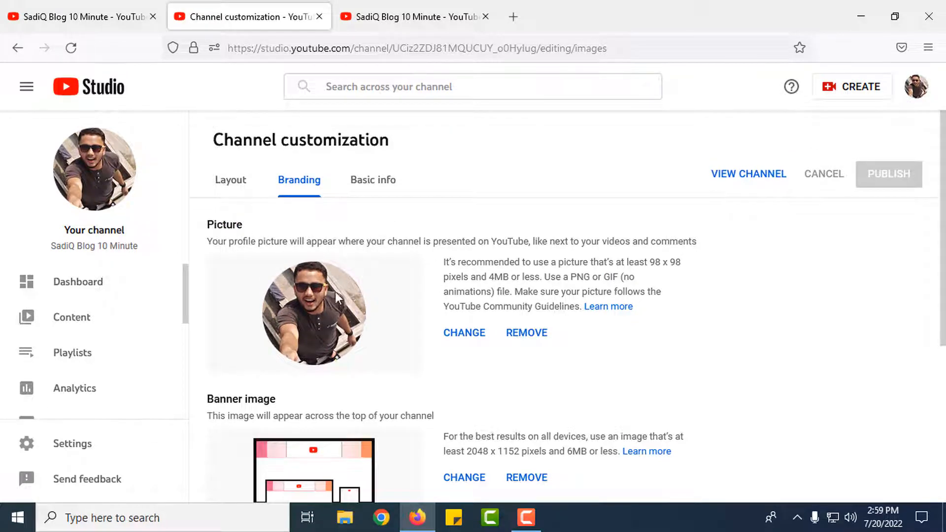
scroll(340, 311, down, 2)
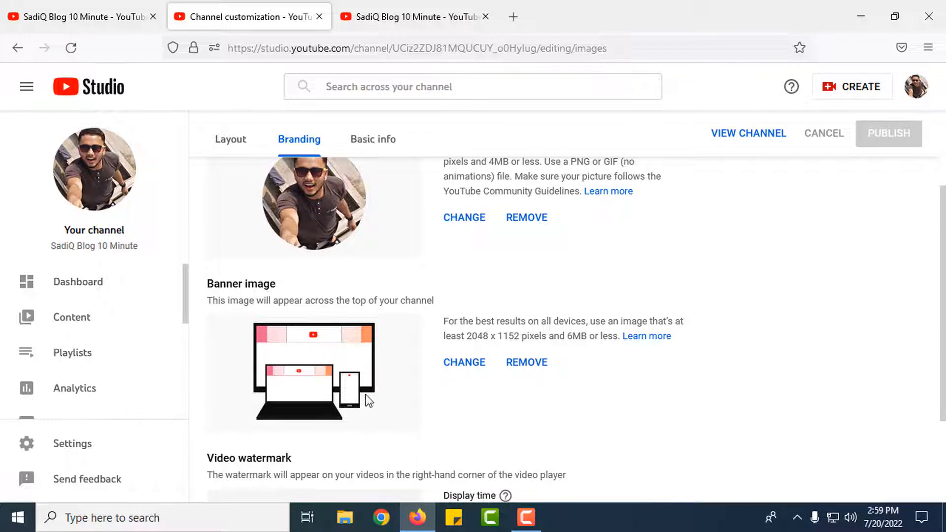
scroll(394, 384, down, 2)
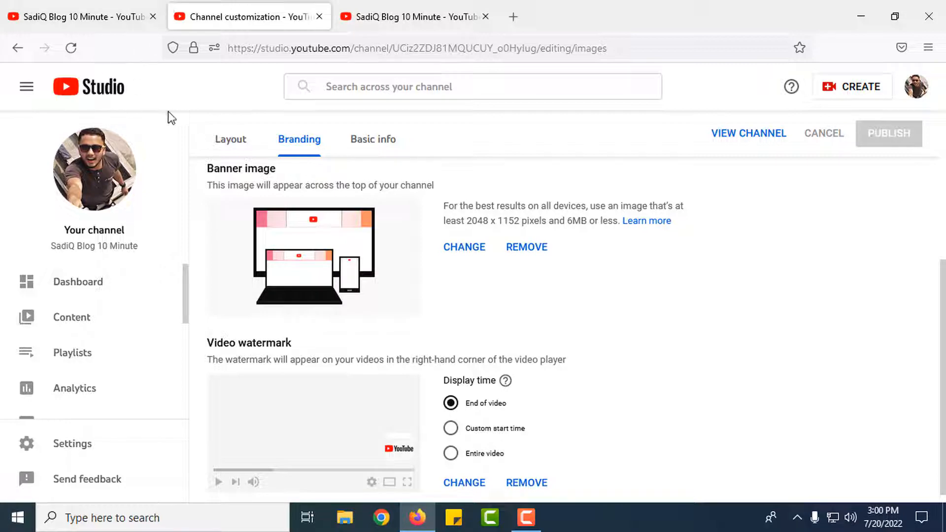
click(116, 93)
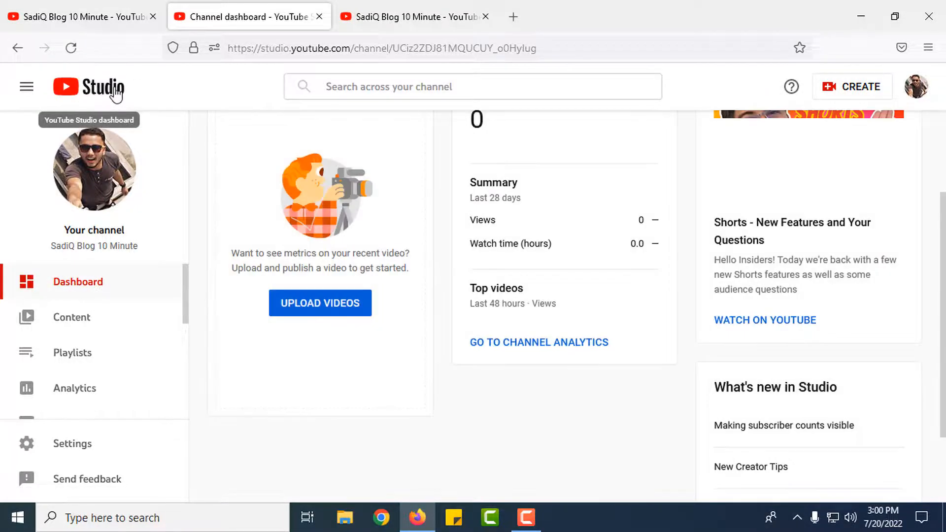
Open the Settings dialog from the bottom of the dashboard sidebar
scroll(699, 176, up, 3)
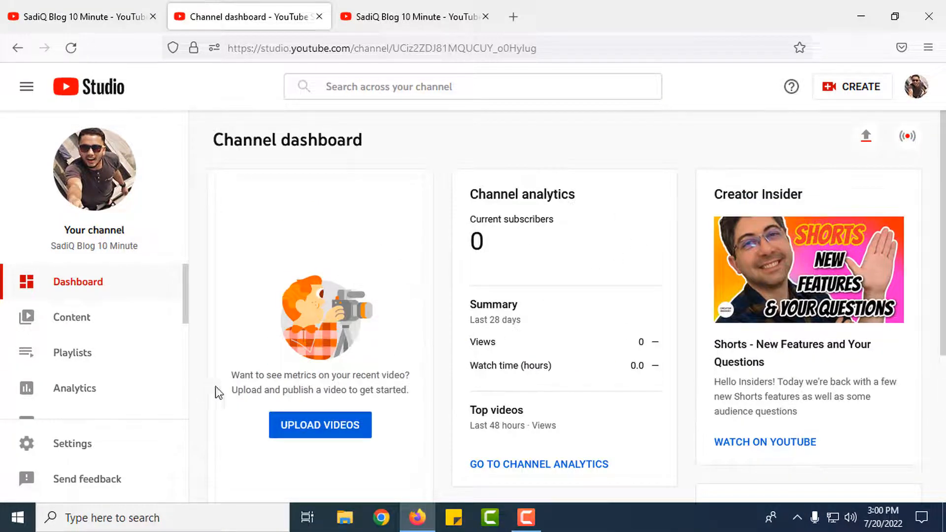
click(83, 455)
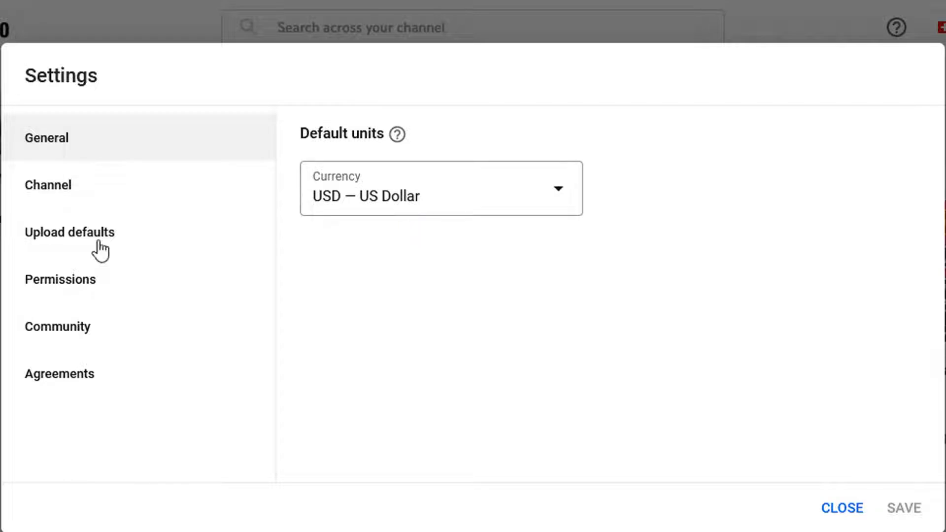
Save Bangladesh as the channel's country of residence in Channel basic info, then reopen Settings
click(41, 193)
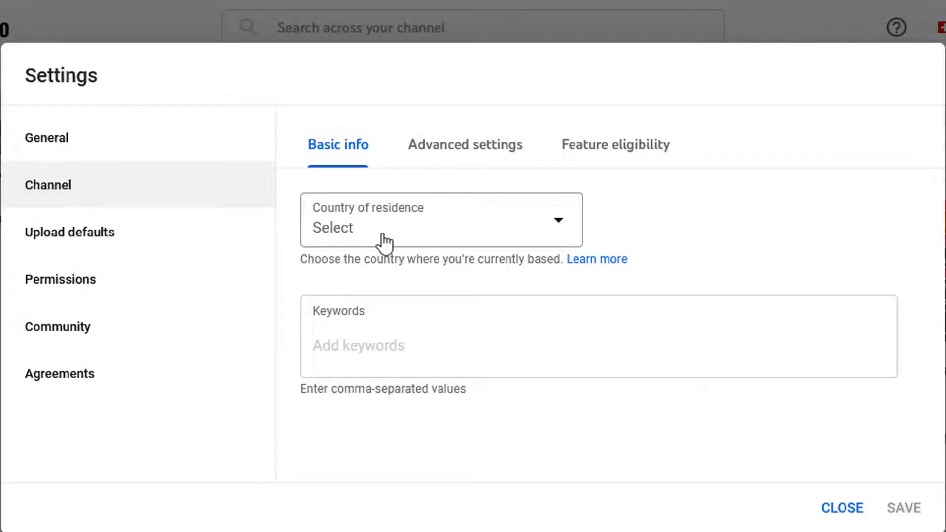
click(553, 228)
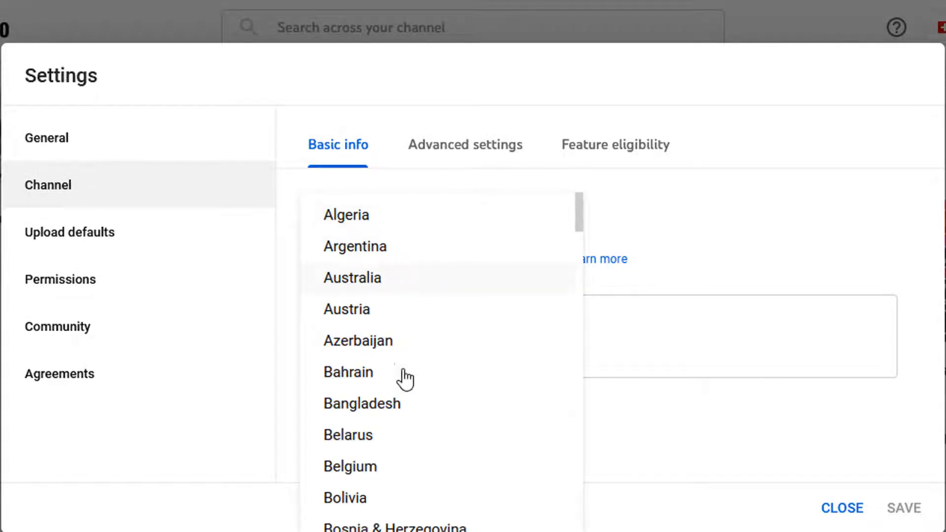
click(410, 413)
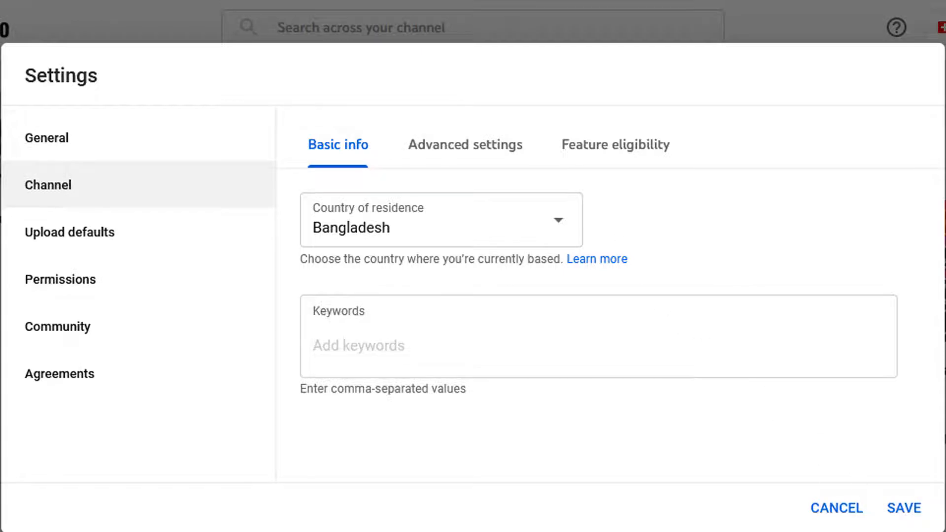
click(918, 514)
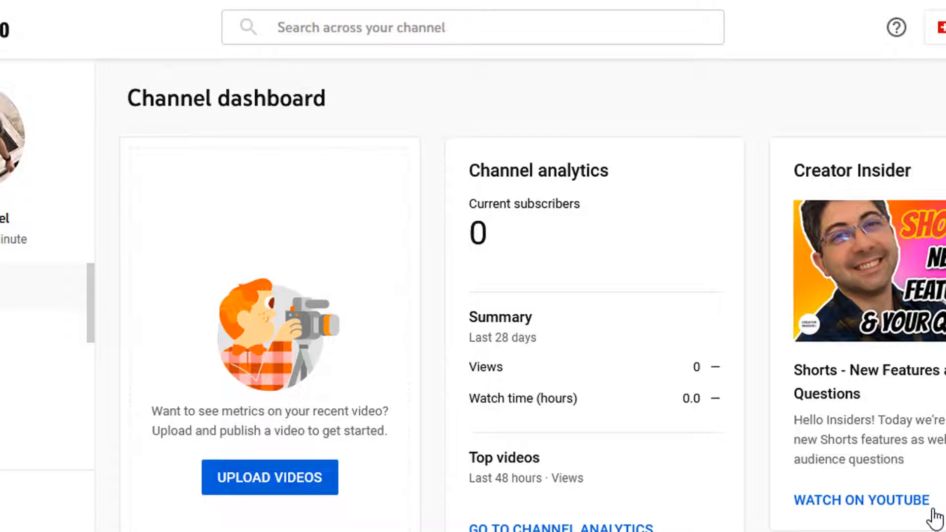
click(10, 500)
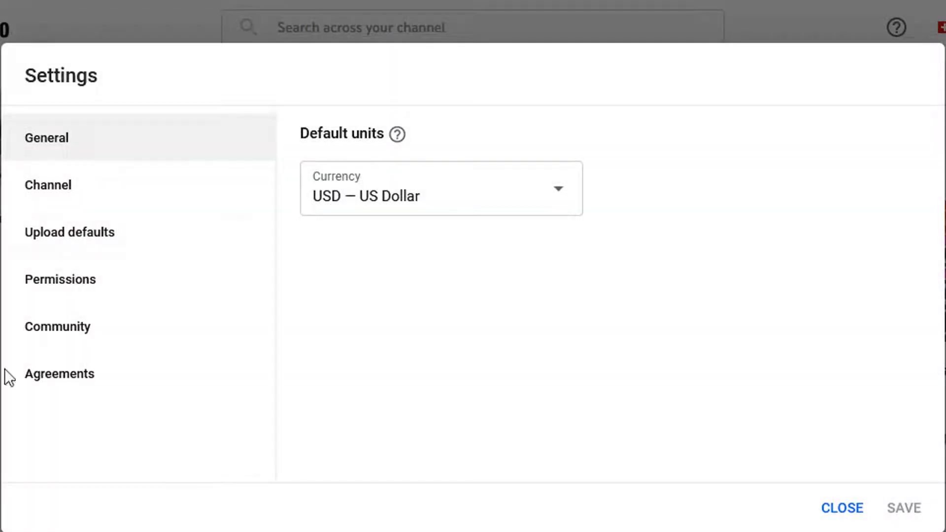
Add the keywords 'SadiQ Blog 10 Minute' and 'sadik blog' in Channel basic info and save
click(52, 195)
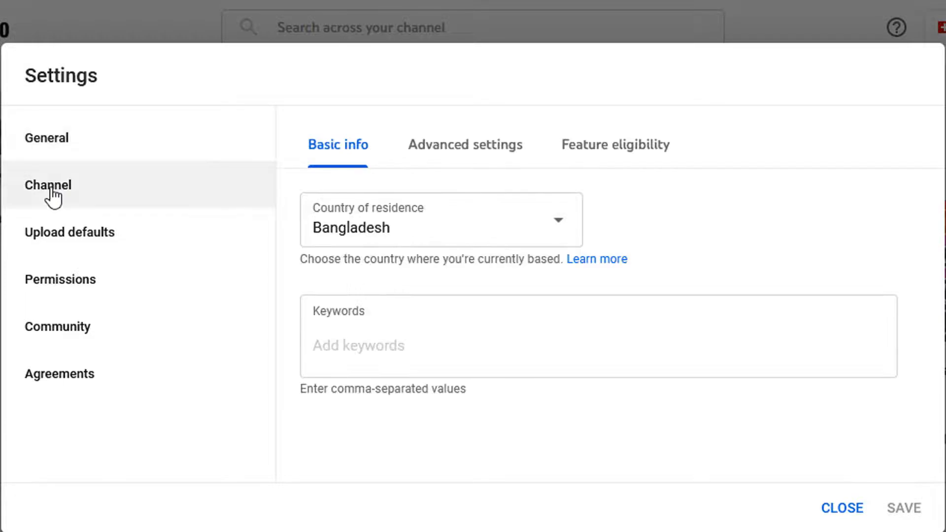
click(366, 346)
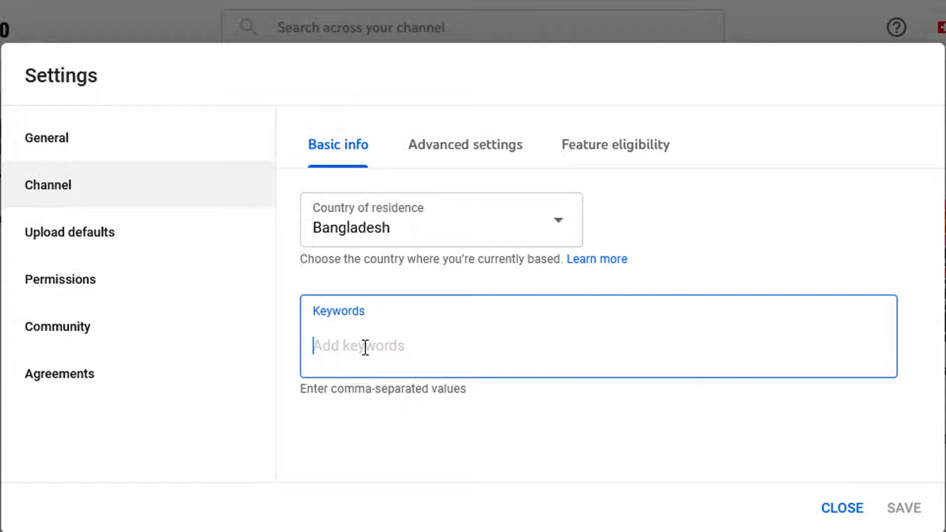
text(SadiQ Blog 10 Minute)
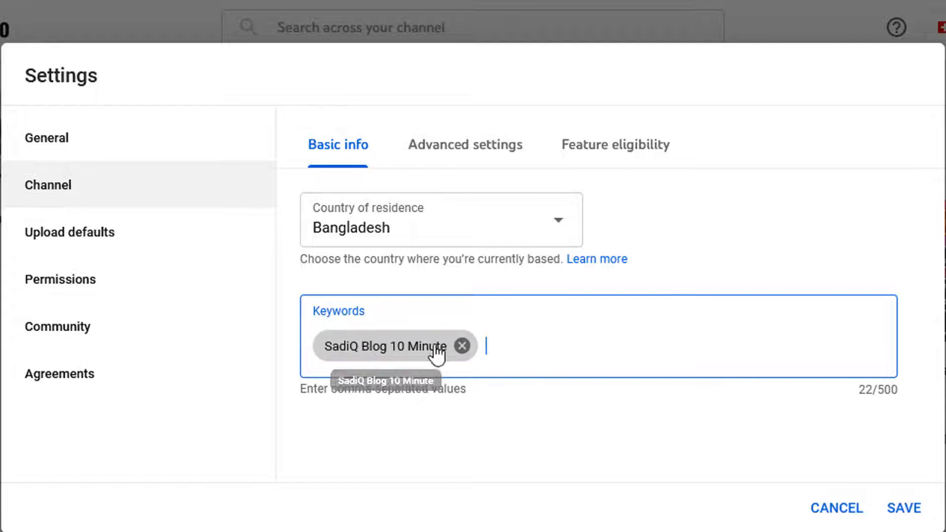
text(sadik)
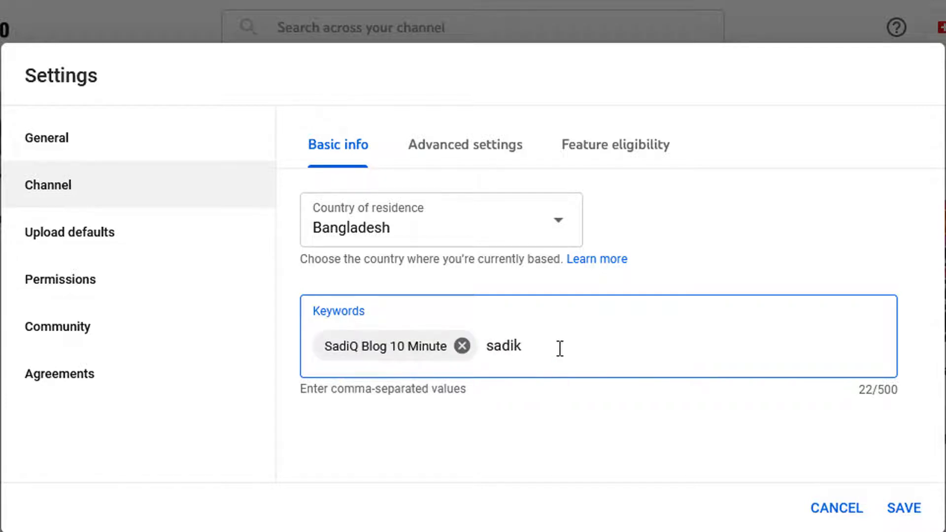
text( blog)
key(Return)
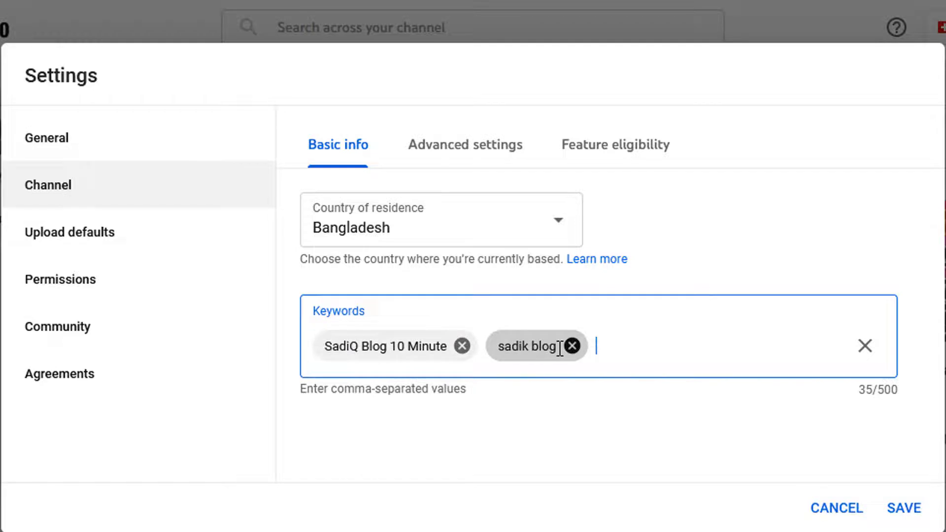
click(914, 516)
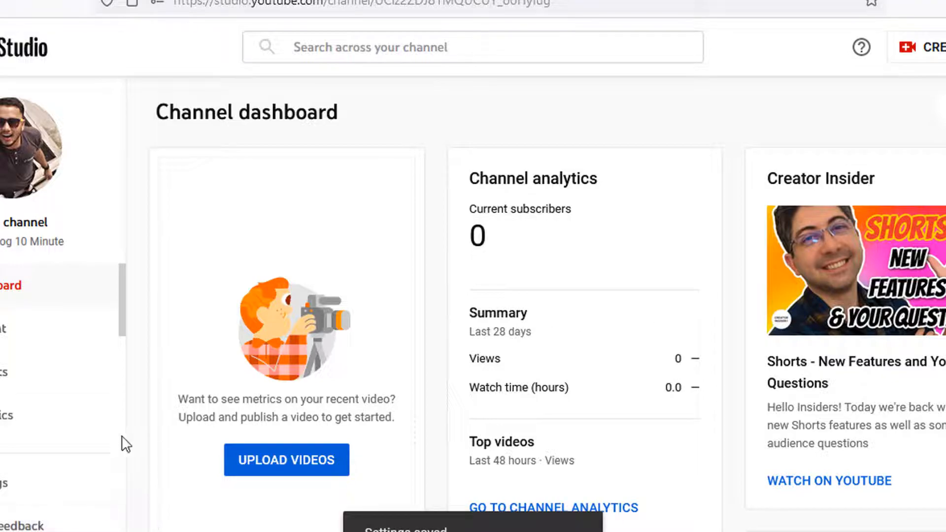
In Channel advanced settings, set the audience to 'No, set this channel as not made for kids'
click(4, 483)
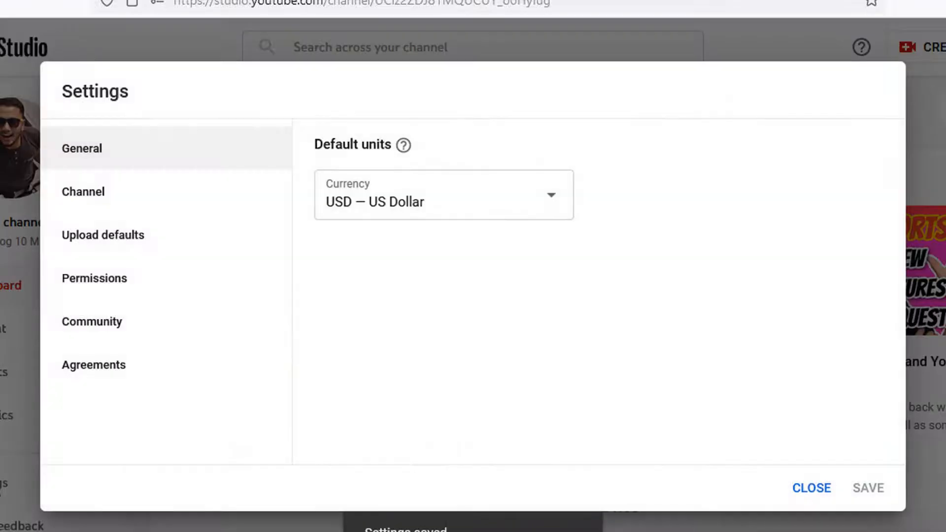
click(92, 203)
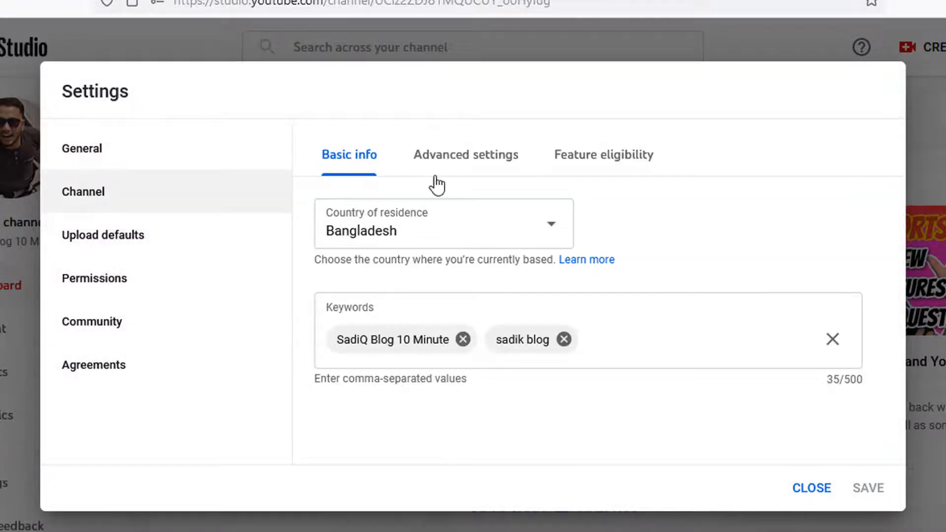
click(448, 154)
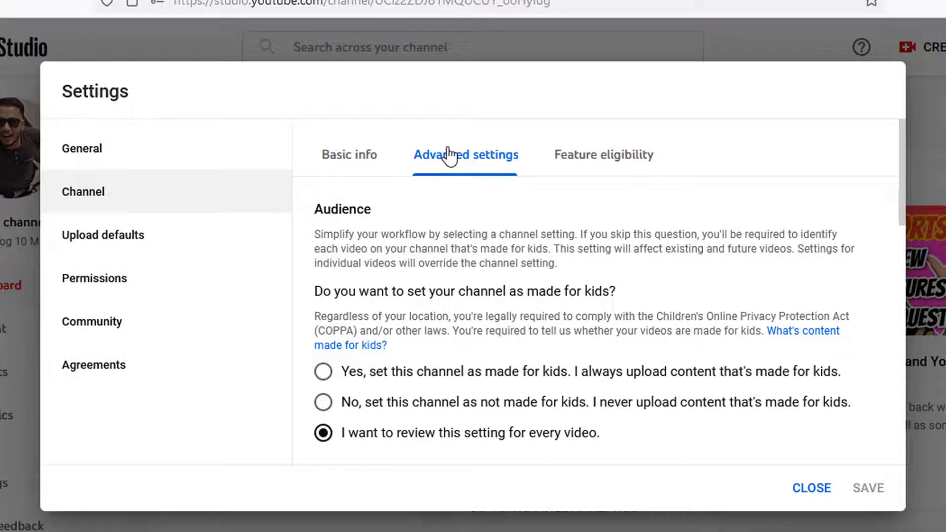
click(323, 402)
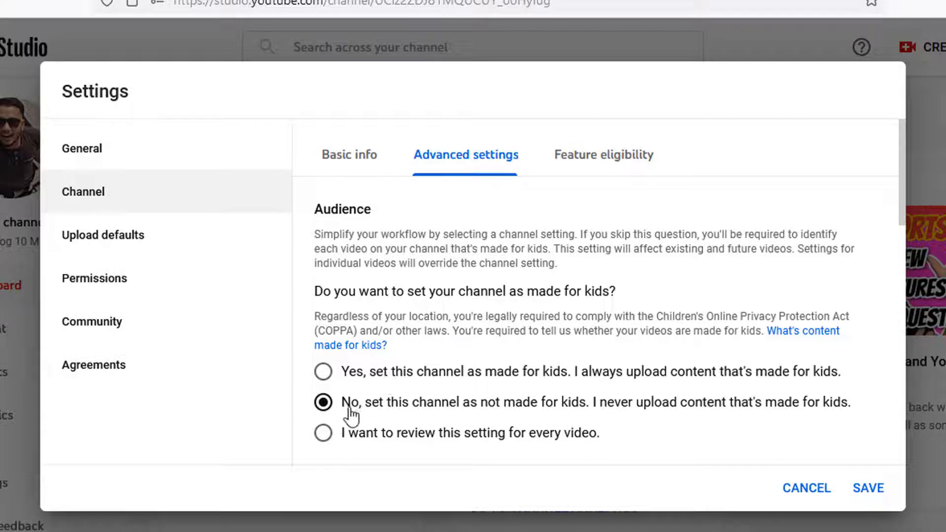
Untick 'Display the number of people subscribed' to hide the subscriber count
scroll(717, 366, down, 1)
scroll(625, 376, down, 3)
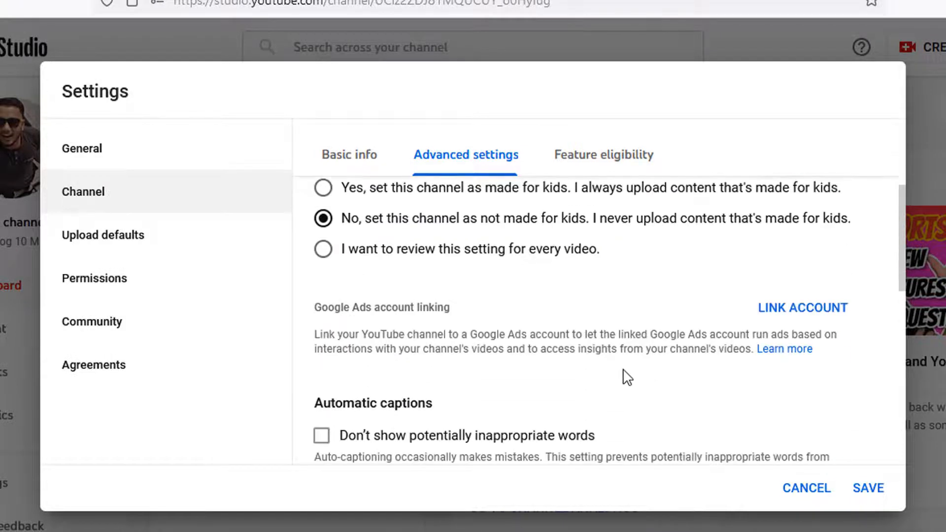
scroll(615, 371, down, 4)
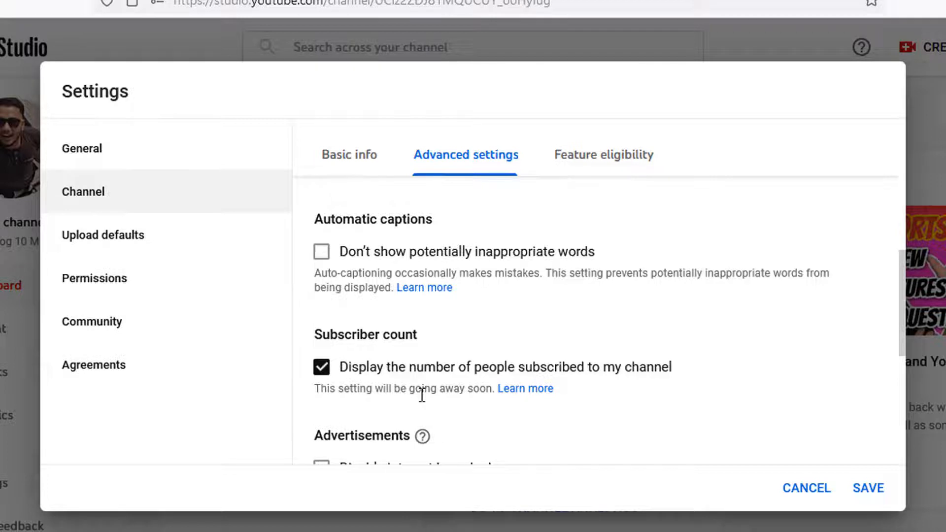
scroll(477, 386, down, 2)
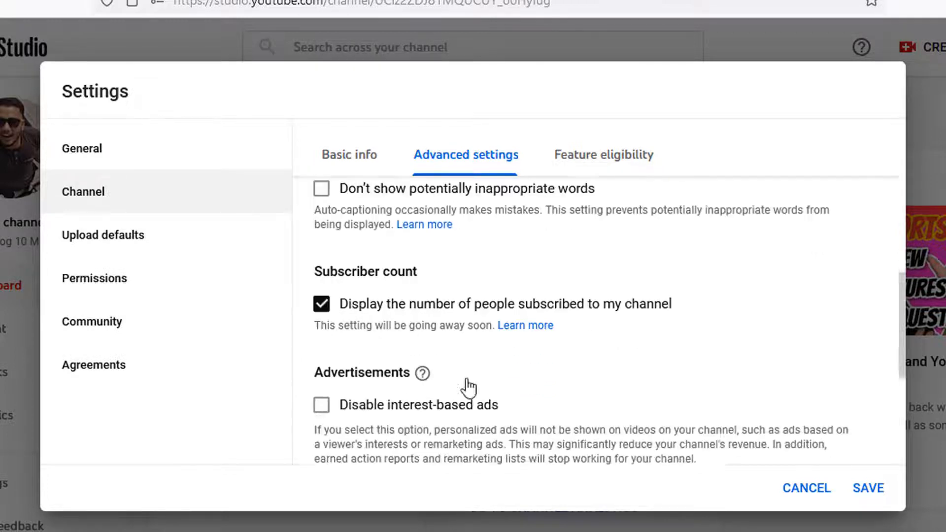
click(382, 278)
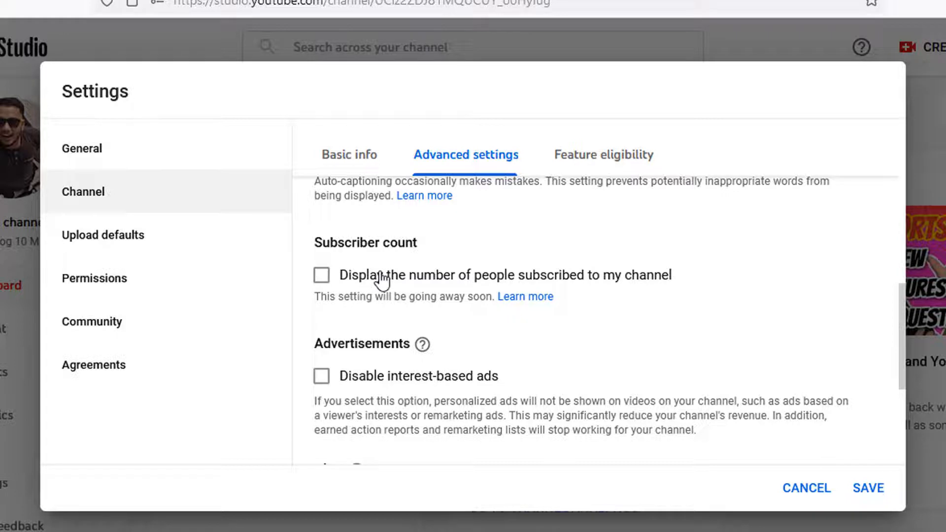
scroll(455, 316, down, 3)
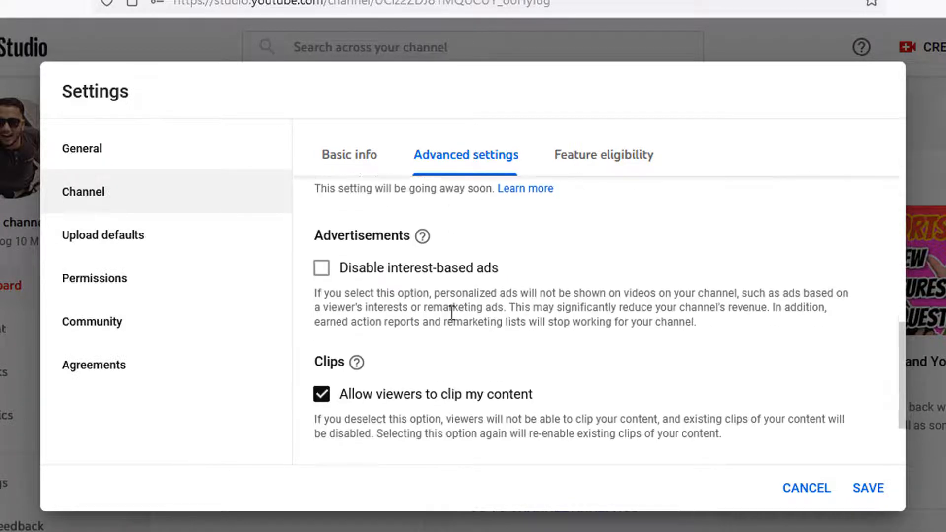
scroll(508, 331, down, 2)
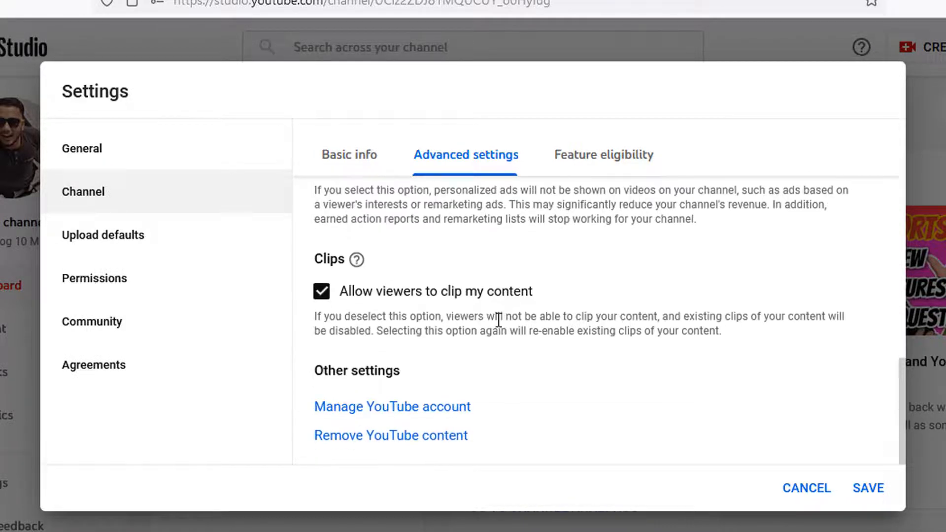
scroll(464, 273, up, 5)
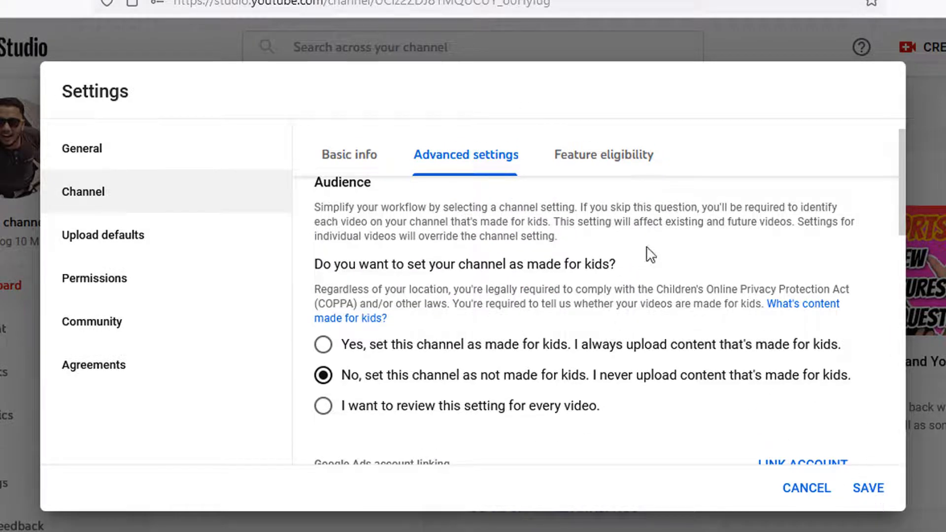
Review the channel's feature eligibility, expanding the Intermediate features requirements
click(602, 169)
scroll(539, 391, down, 2)
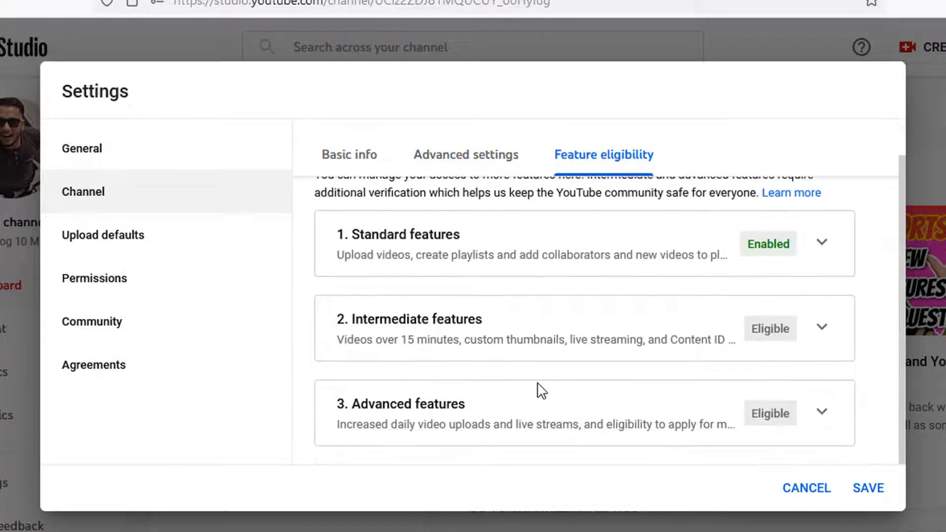
drag(401, 340, 600, 341)
click(661, 340)
click(820, 335)
scroll(829, 247, down, 5)
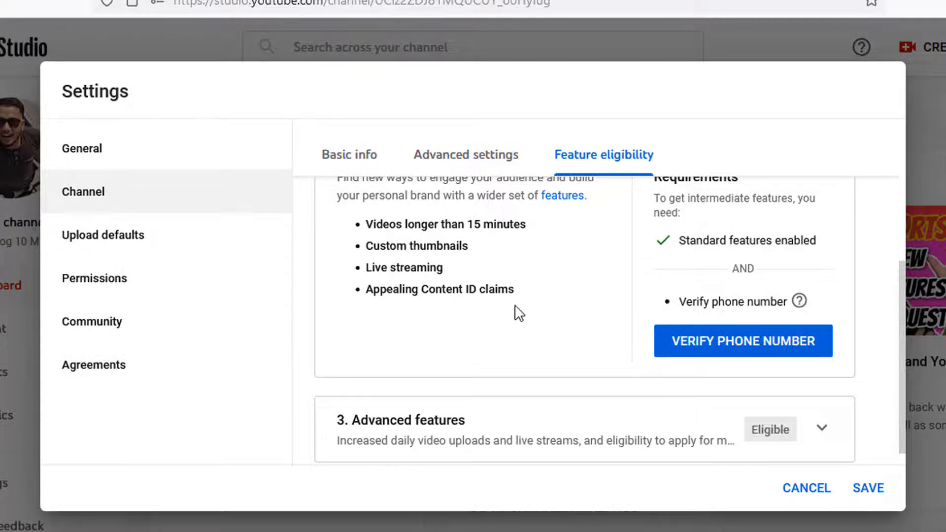
scroll(518, 313, up, 2)
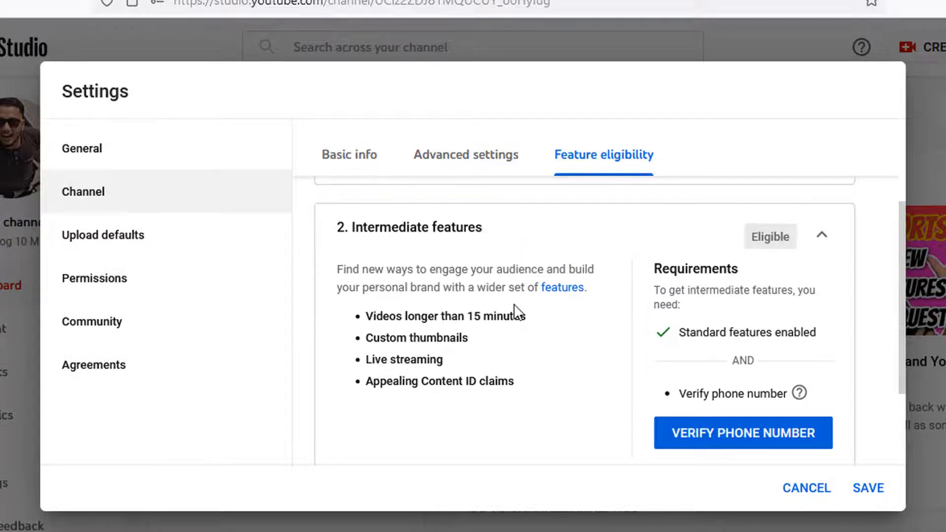
scroll(623, 359, down, 2)
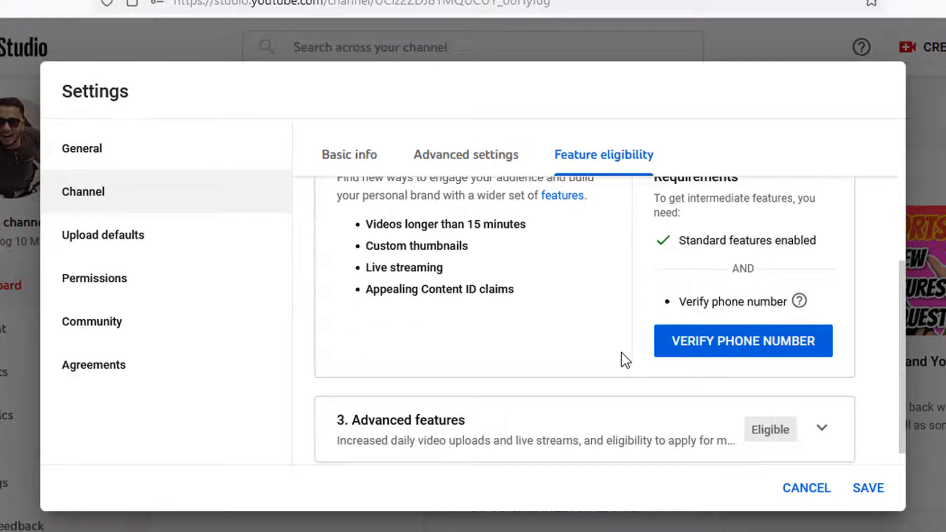
Start phone-number verification, then save the channel settings and reopen Settings
click(720, 342)
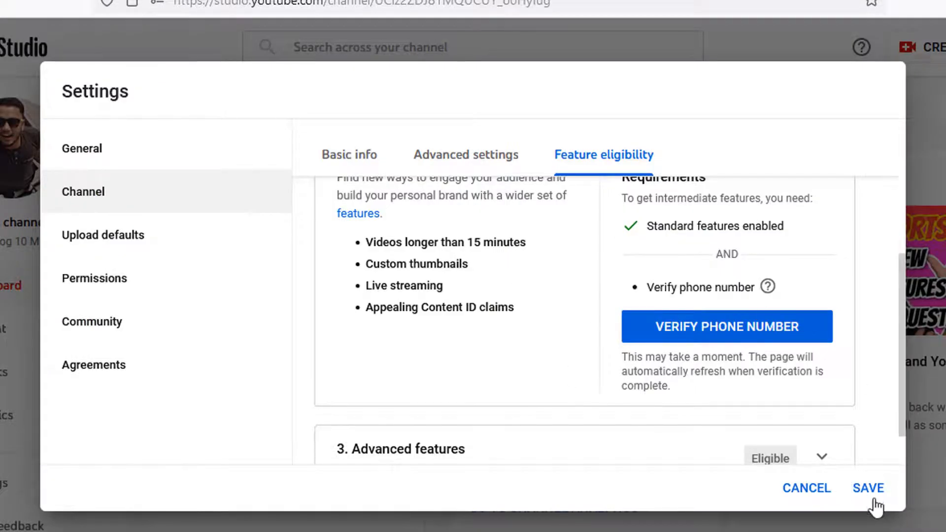
click(876, 503)
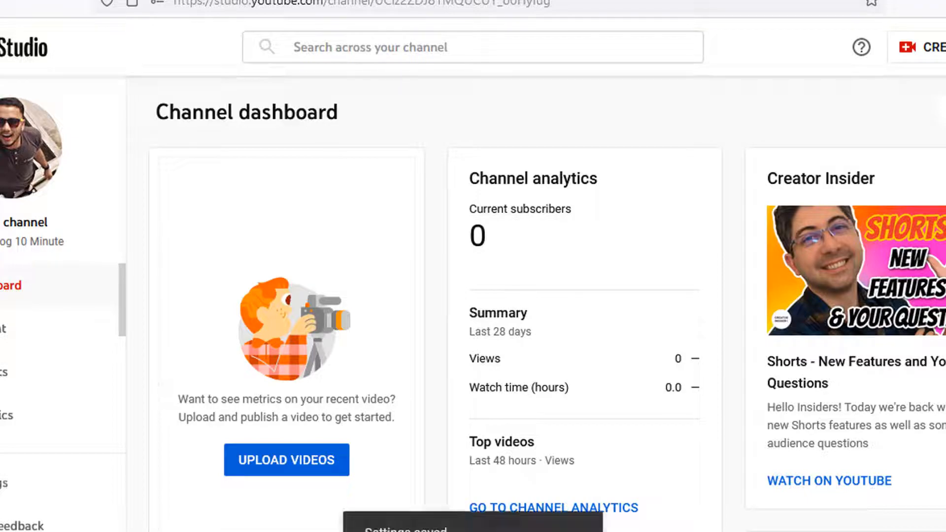
click(3, 493)
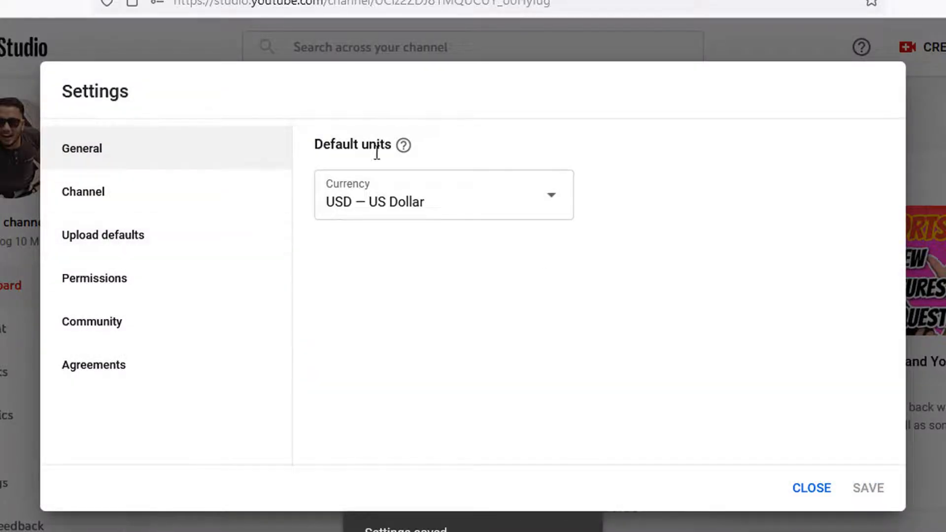
Open Upload defaults and look over the default title and description fields
click(111, 239)
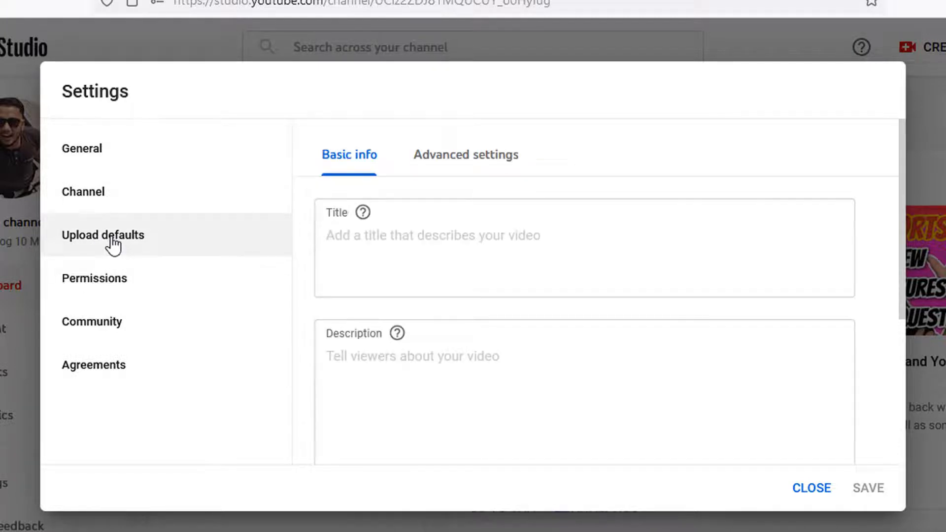
scroll(438, 344, down, 3)
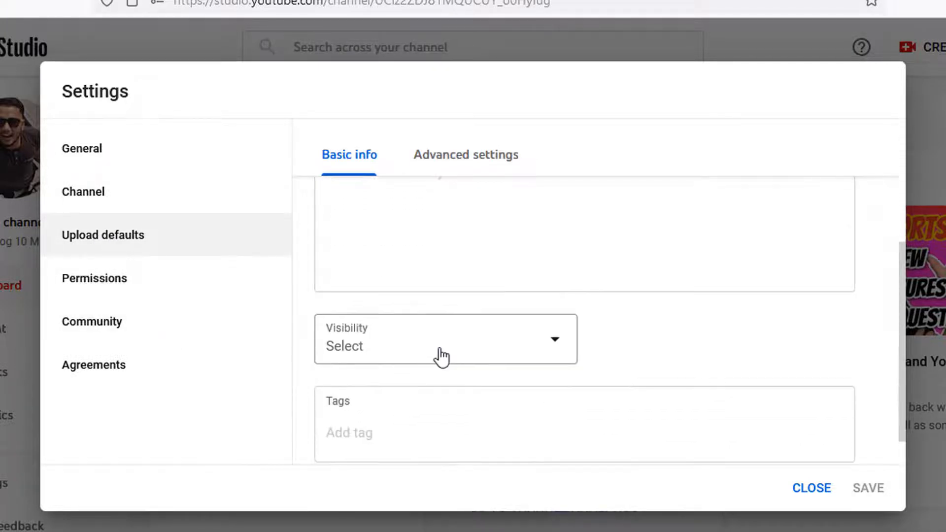
scroll(449, 343, up, 3)
click(432, 241)
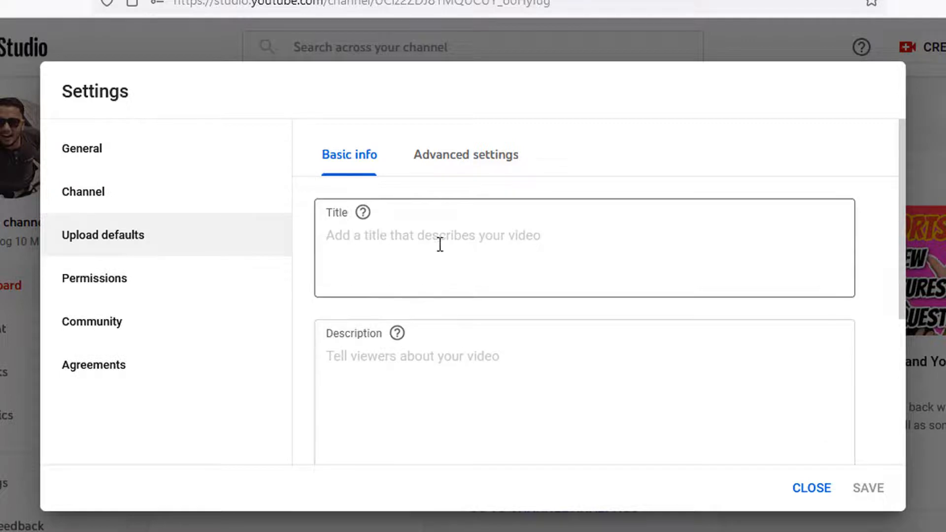
click(444, 383)
scroll(545, 368, down, 2)
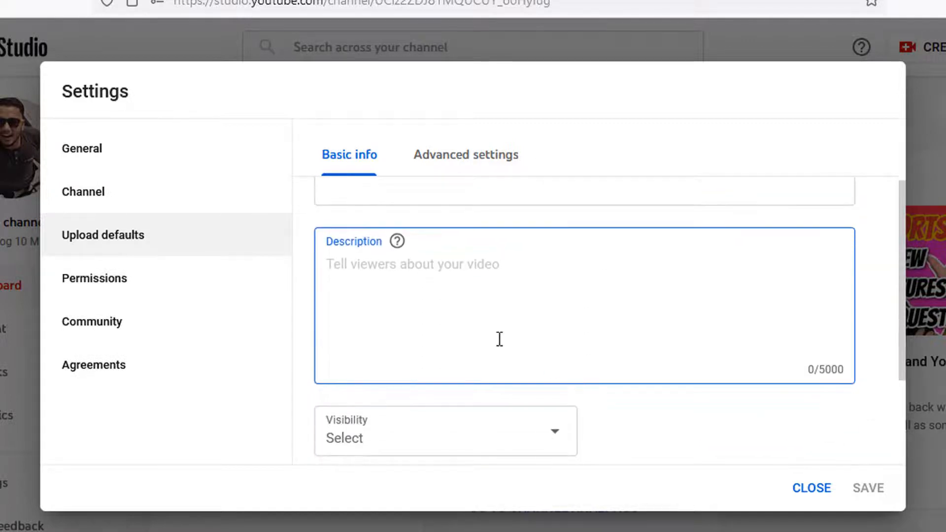
scroll(480, 315, down, 3)
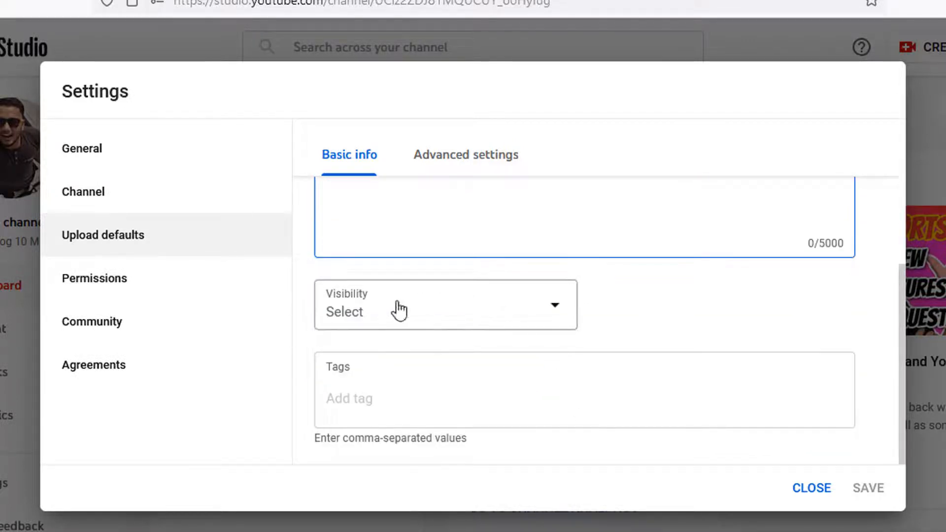
scroll(383, 363, up, 2)
scroll(370, 347, down, 2)
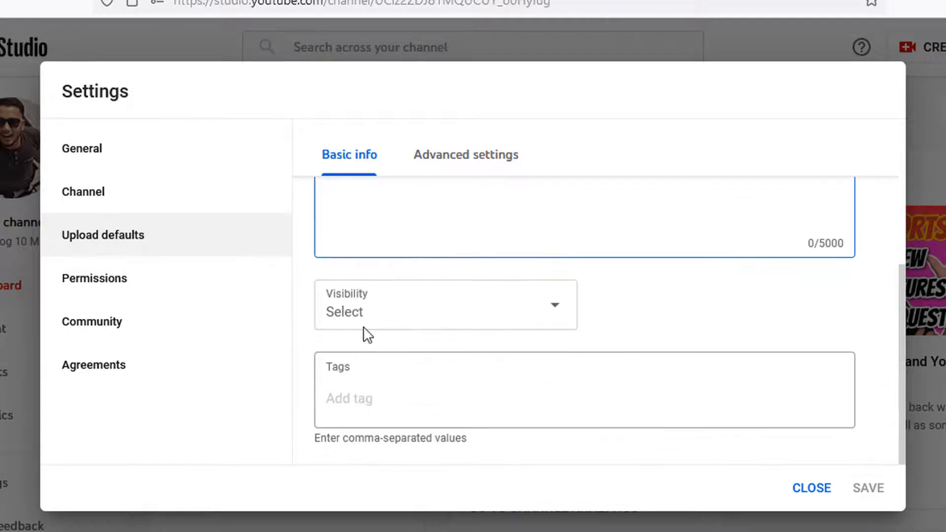
Make new uploads default to Private visibility
click(479, 319)
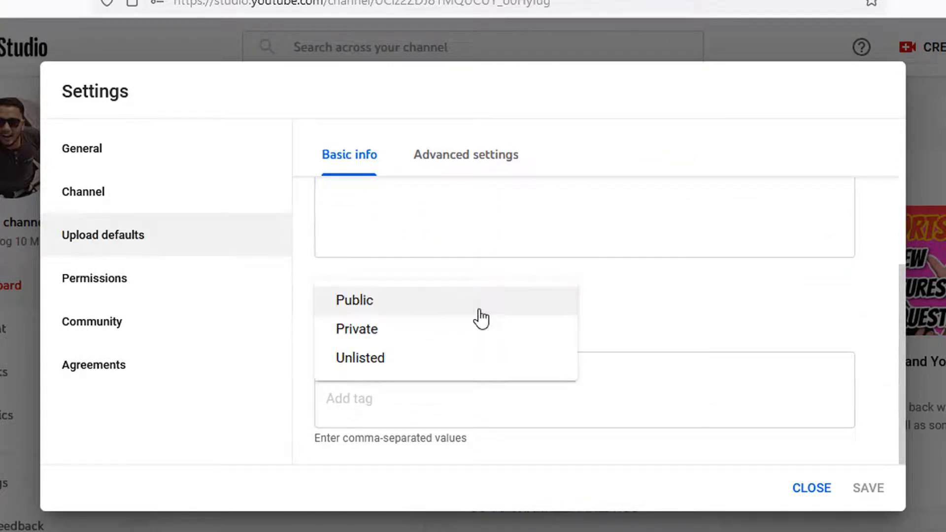
click(384, 304)
click(372, 419)
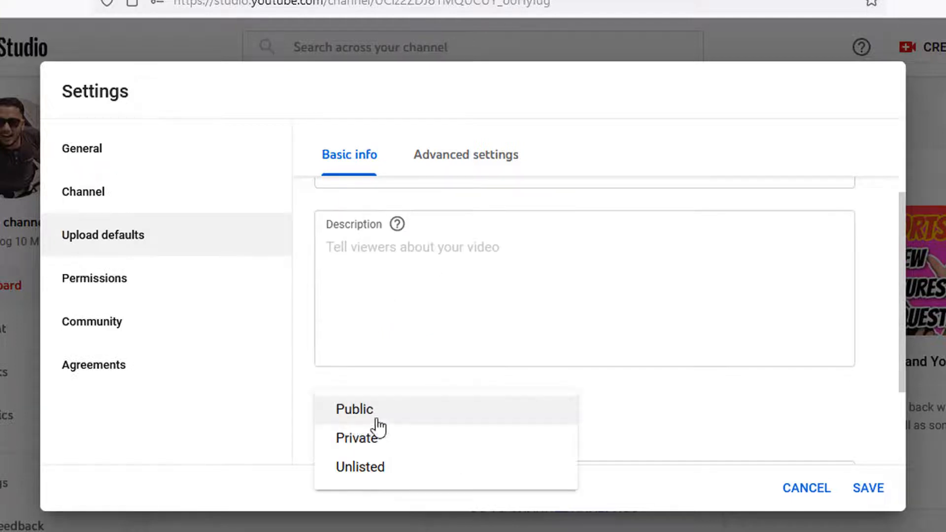
click(371, 444)
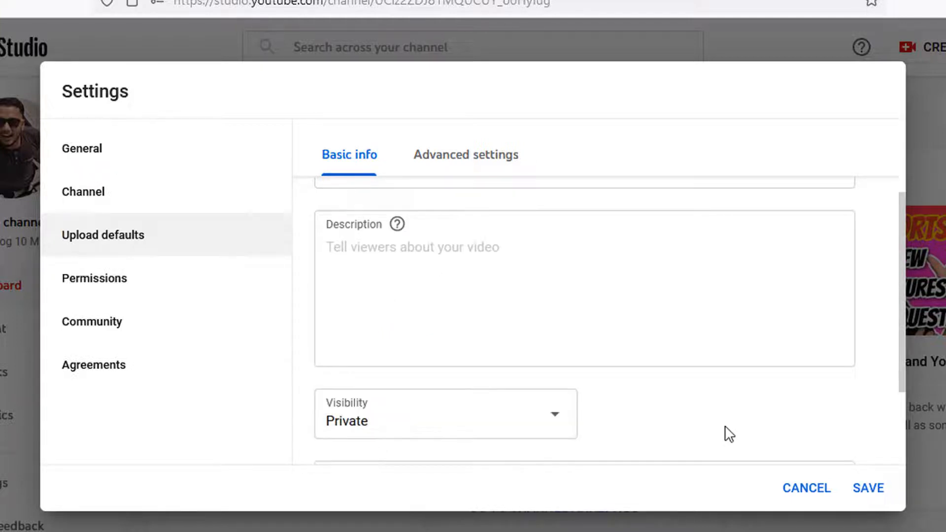
Add the channel name 'SadiQ Blog 10 Minute' as a default upload tag
scroll(724, 436, down, 2)
click(426, 396)
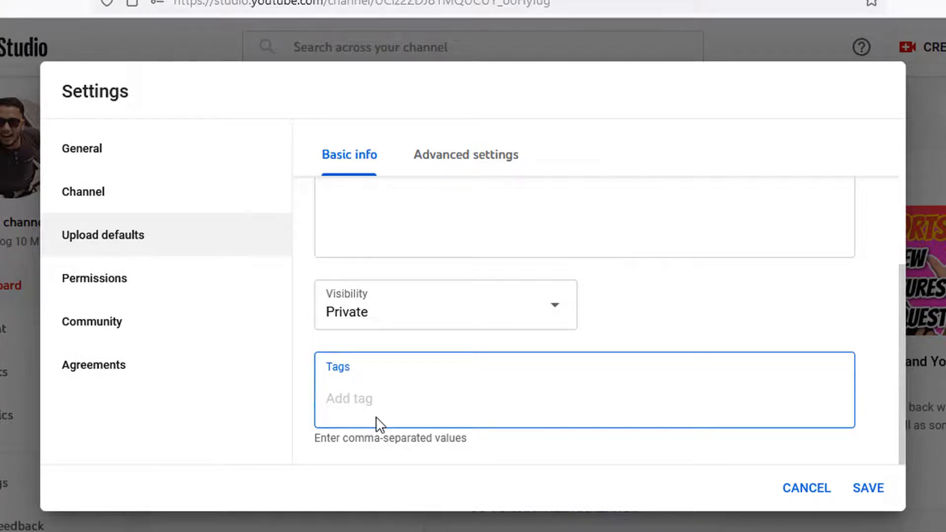
scroll(378, 423, up, 2)
scroll(524, 420, down, 2)
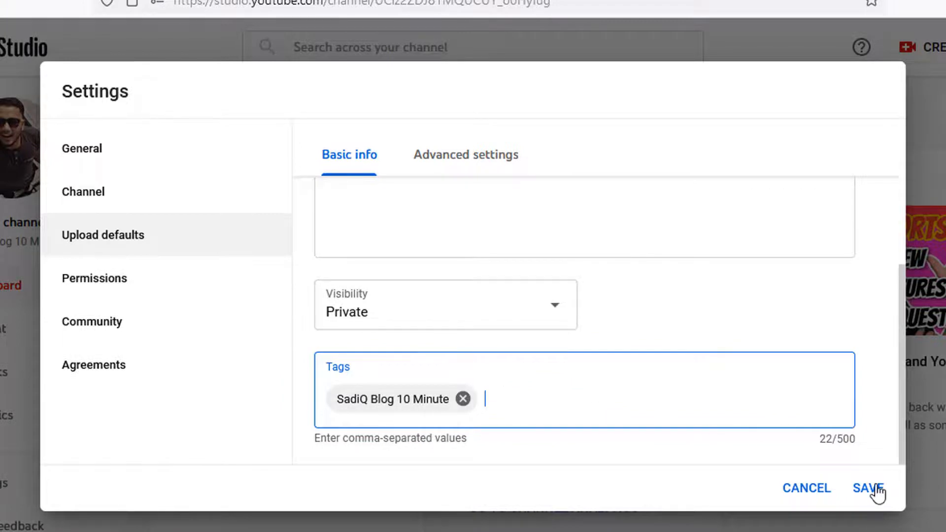
On Advanced settings, keep the standard licence and set the default category to People & Blogs
scroll(427, 401, up, 4)
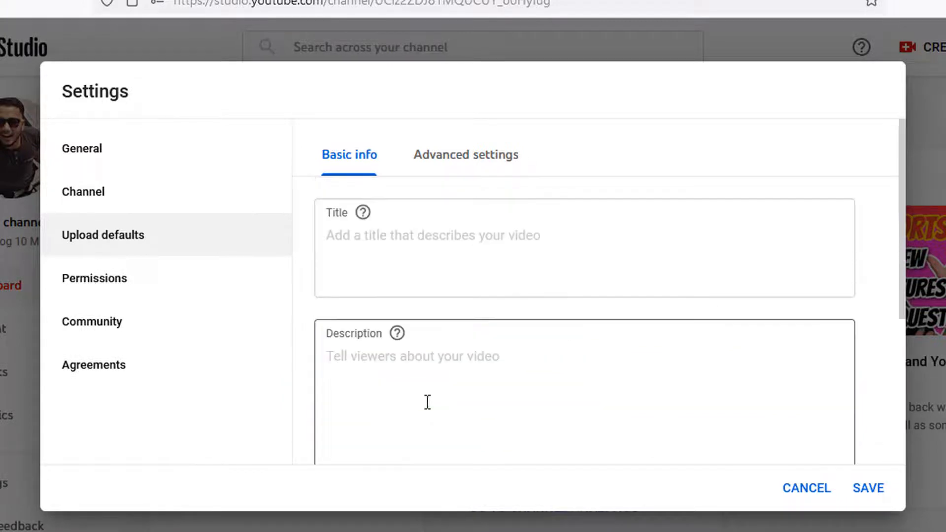
click(456, 163)
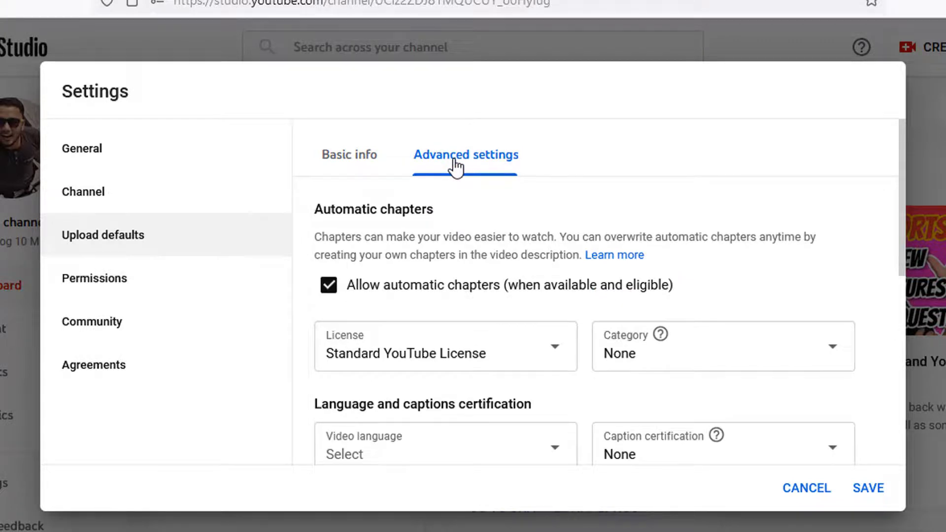
click(375, 365)
click(438, 352)
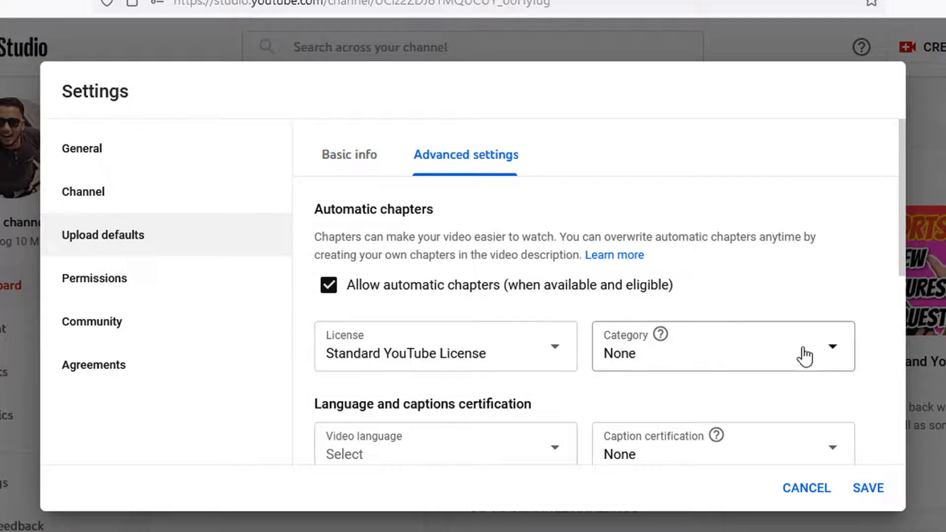
click(705, 348)
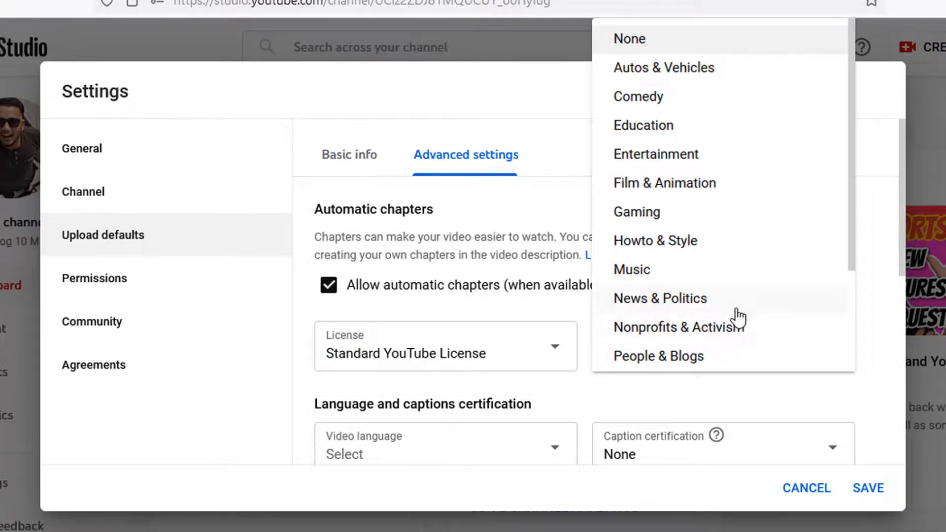
scroll(753, 283, down, 2)
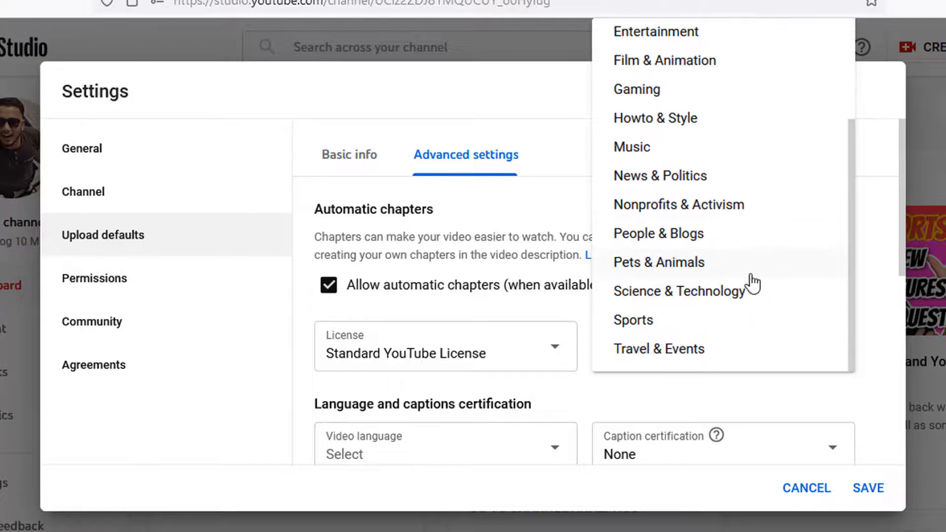
scroll(753, 280, up, 2)
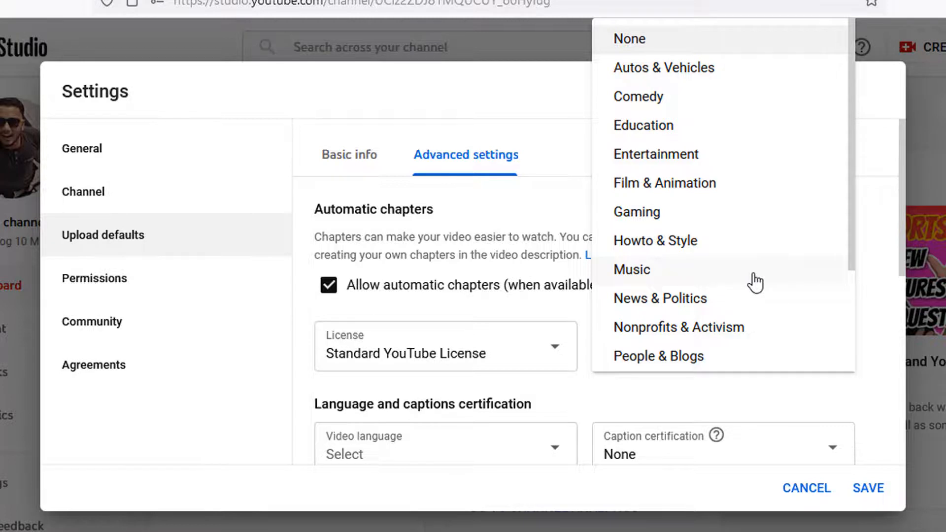
scroll(788, 282, down, 1)
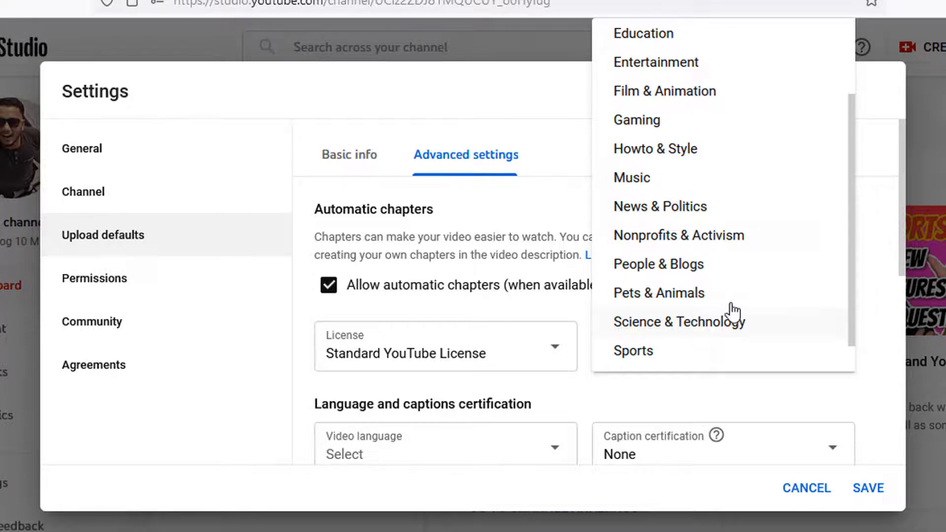
click(683, 266)
Set the default video language to Bangla
scroll(780, 436, down, 2)
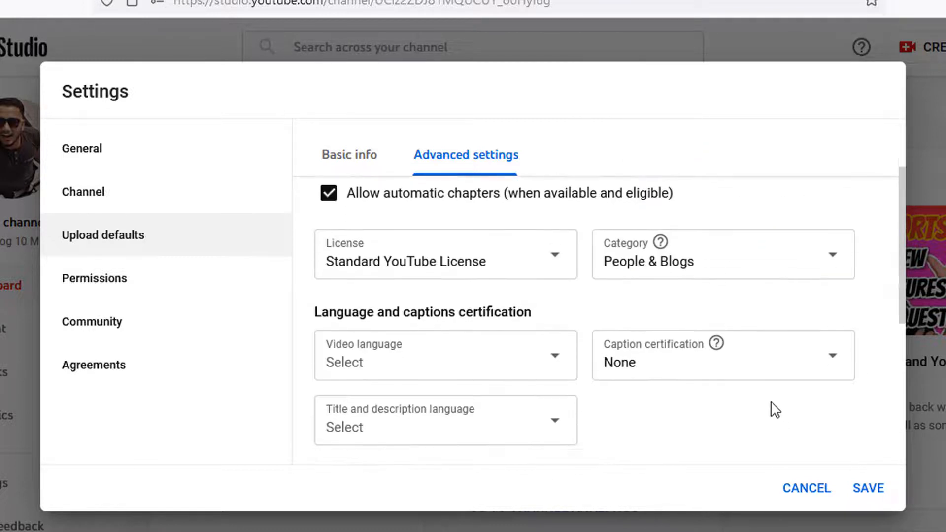
click(377, 354)
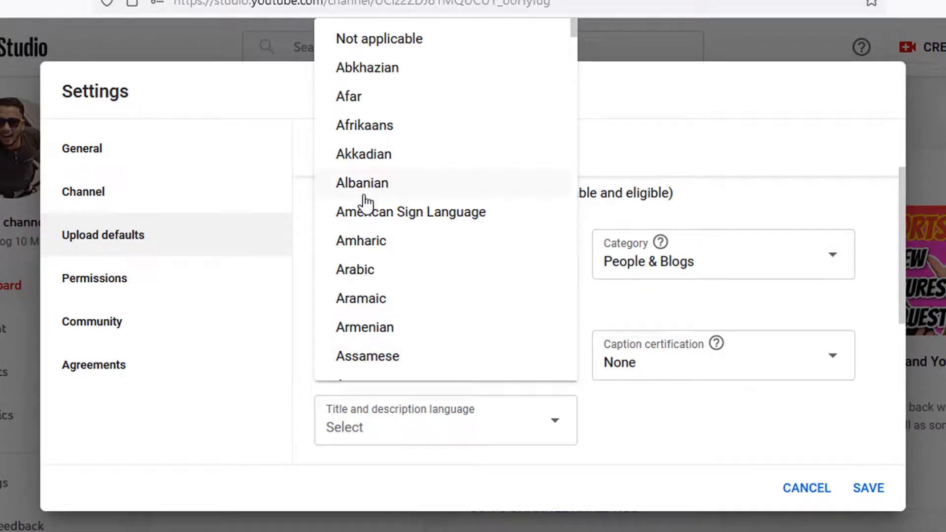
scroll(385, 176, down, 7)
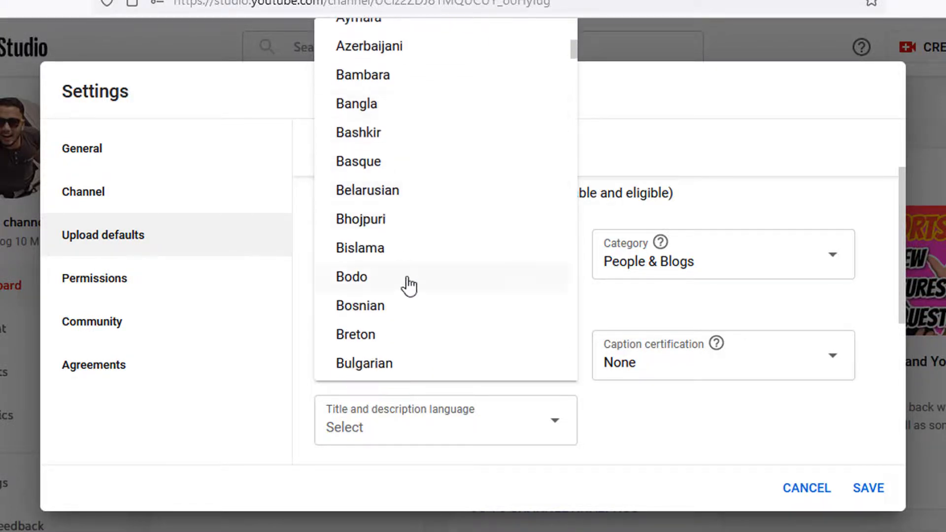
scroll(410, 289, down, 2)
scroll(411, 268, down, 2)
scroll(411, 267, down, 3)
scroll(412, 268, up, 6)
click(375, 106)
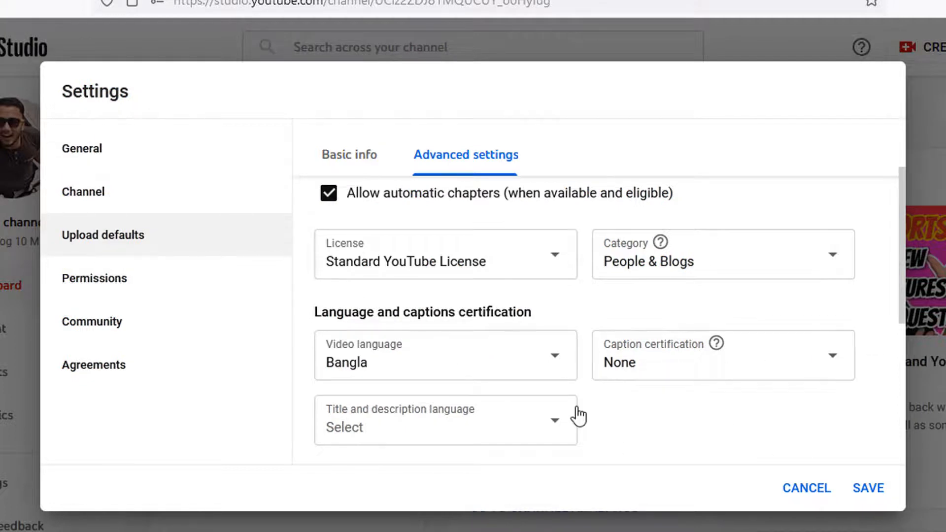
Set the title and description language to Bangla
scroll(487, 365, down, 2)
click(449, 333)
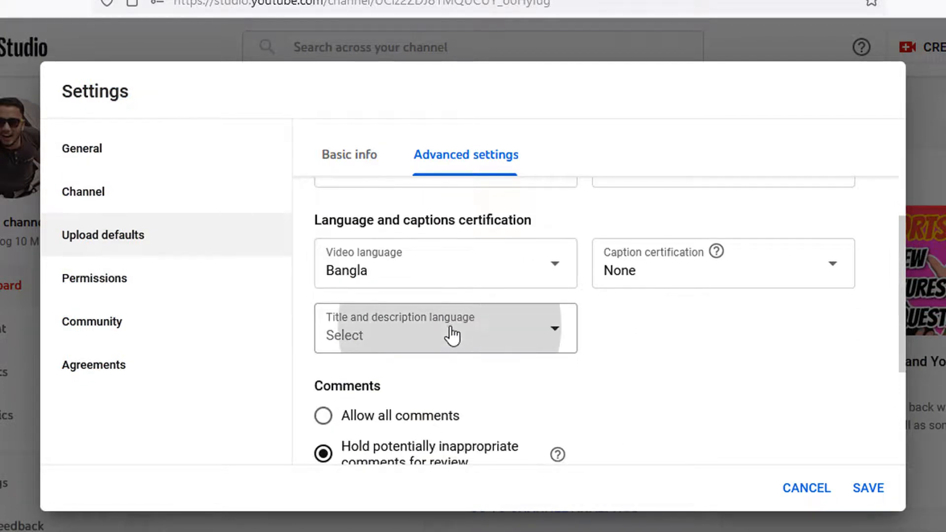
scroll(429, 300, down, 5)
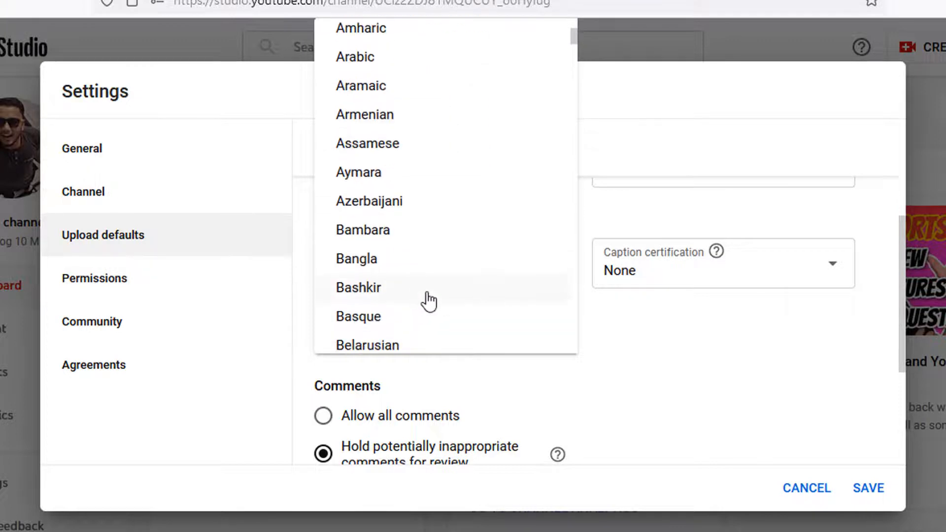
click(366, 170)
scroll(545, 366, down, 3)
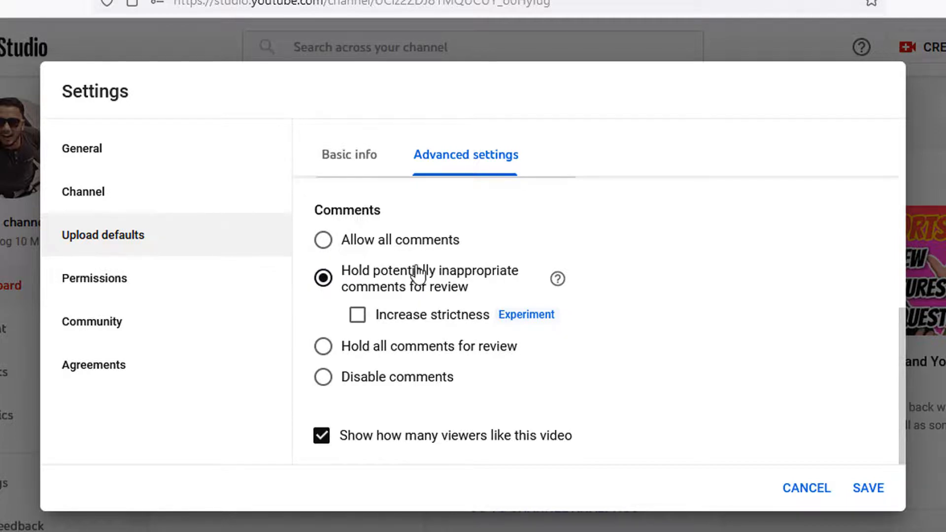
Hold inappropriate comments with increased strictness and save the upload defaults
click(364, 316)
scroll(367, 312, up, 2)
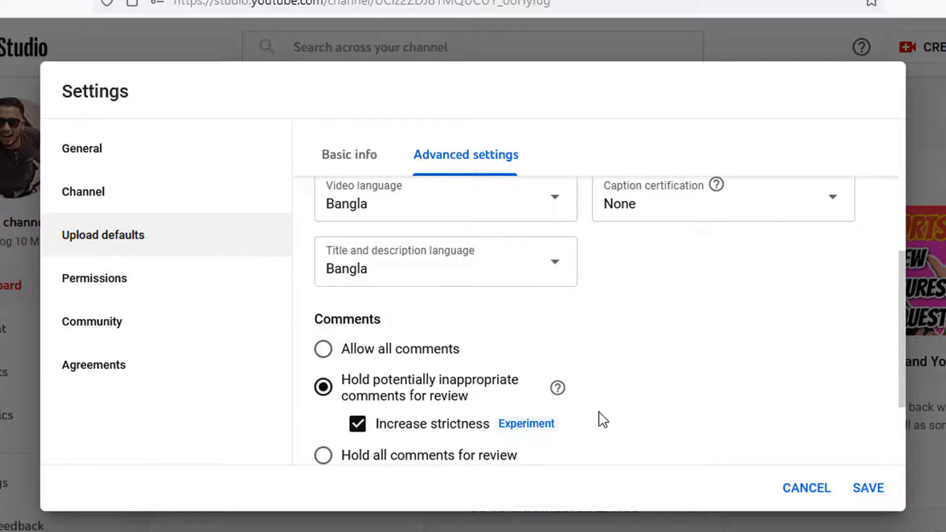
scroll(597, 417, down, 3)
click(887, 490)
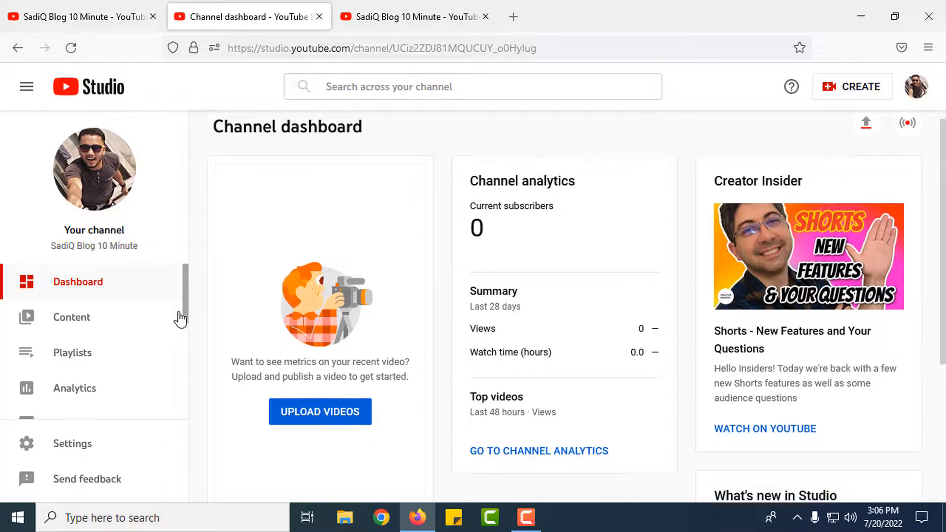
Go to the channel Customization page and switch to its Basic info tab
scroll(167, 313, down, 2)
scroll(116, 345, down, 3)
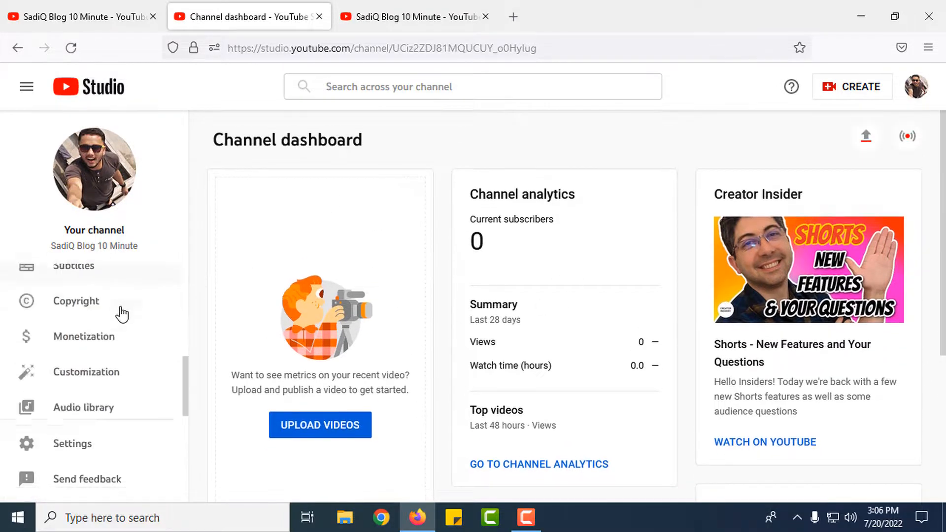
click(102, 370)
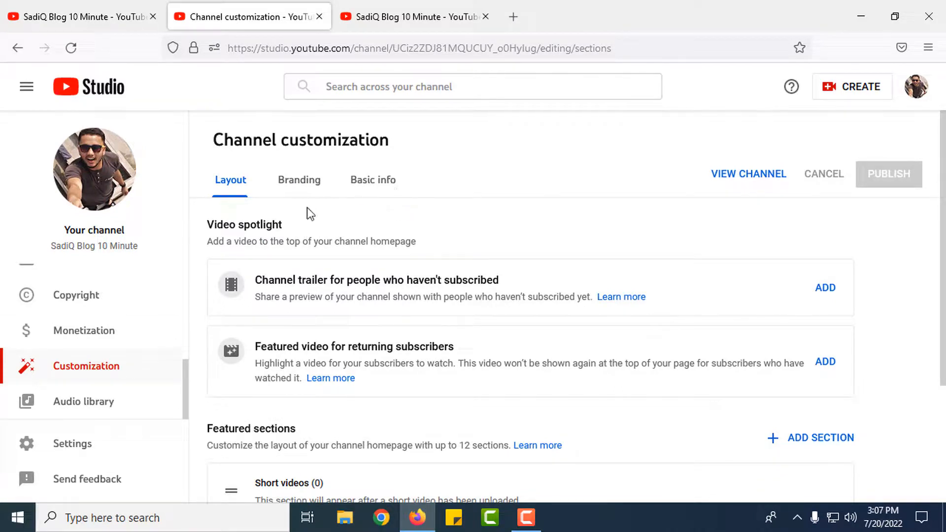
click(383, 186)
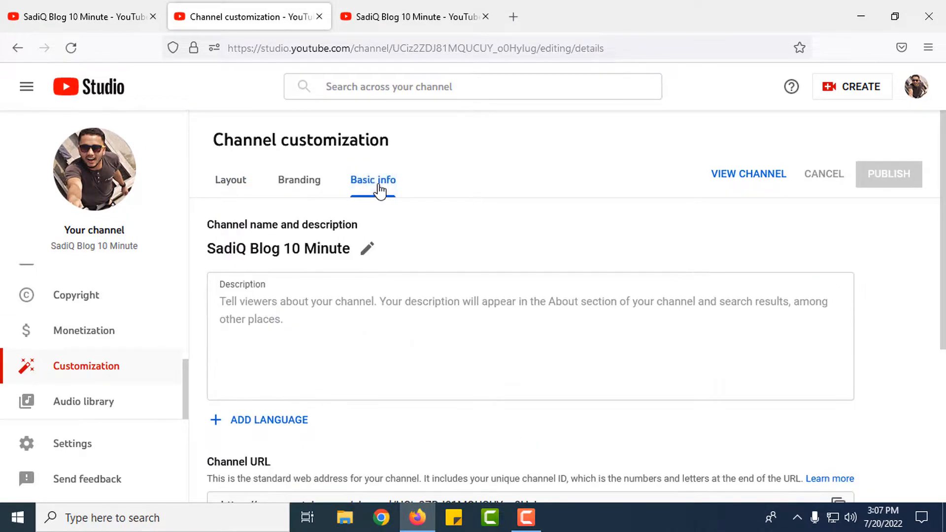
Paste the prepared mobile-channel description and join the 'how to create' line onto the first paragraph
scroll(323, 268, down, 1)
click(306, 258)
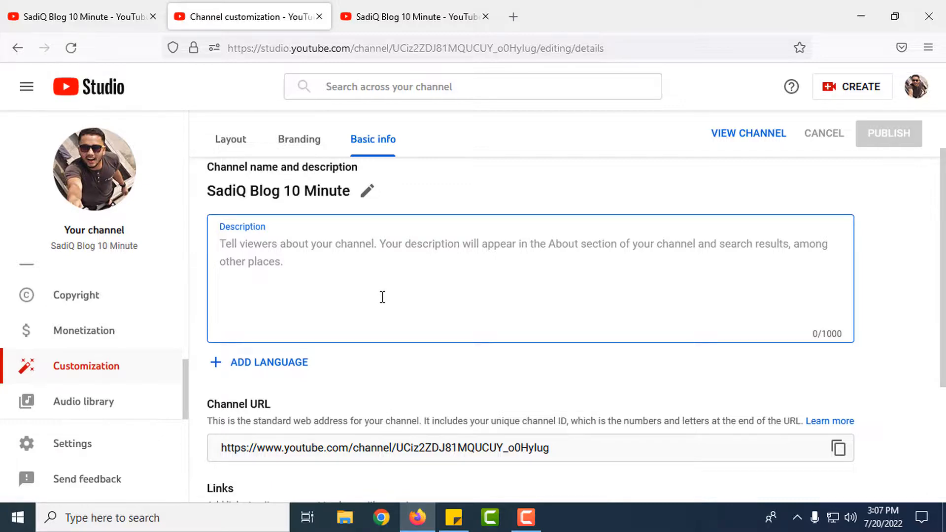
key(ctrl+v)
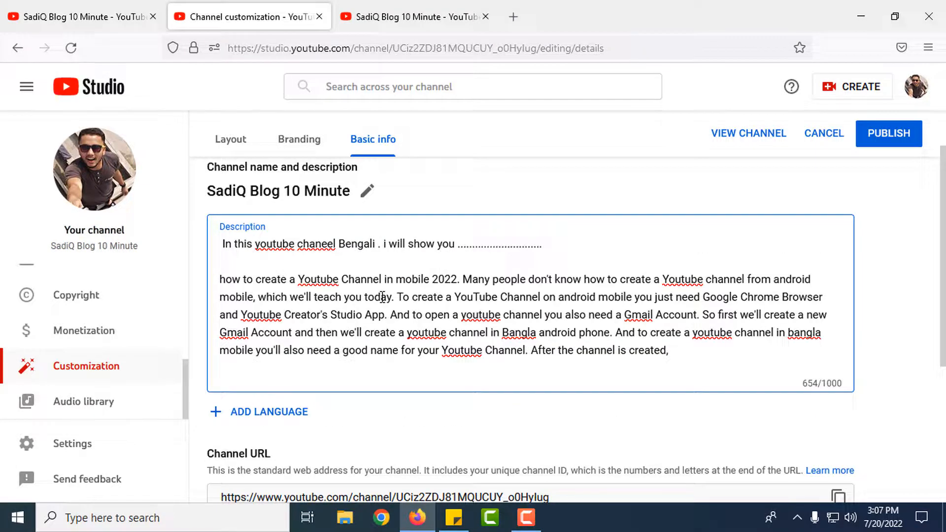
drag(217, 244, 351, 249)
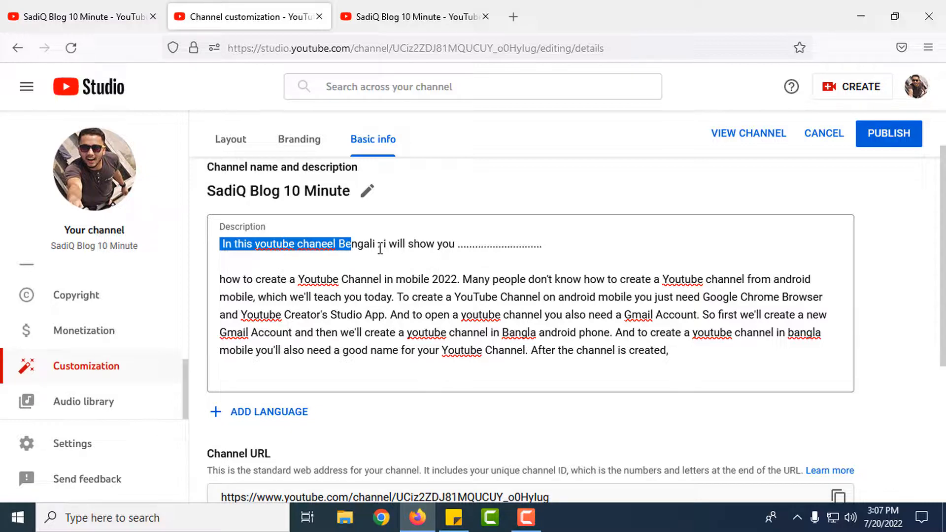
drag(386, 245, 455, 245)
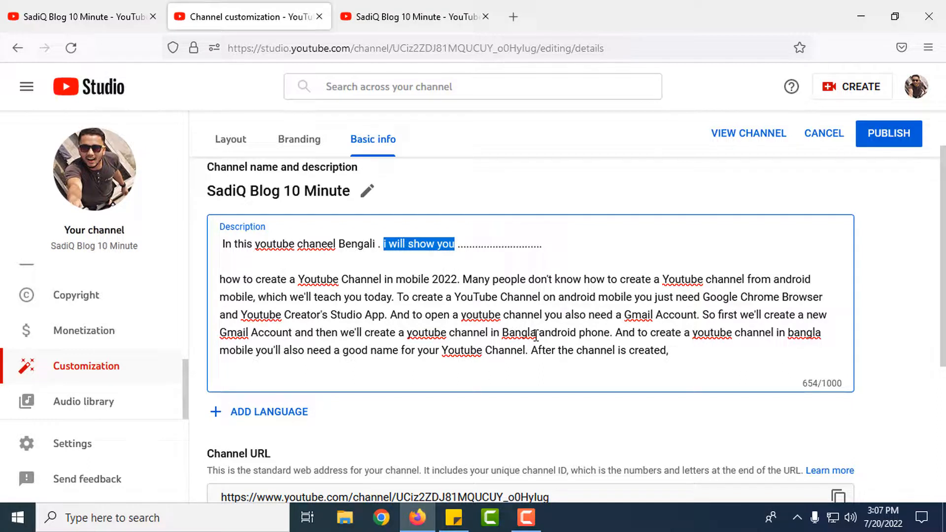
click(218, 279)
click(220, 279)
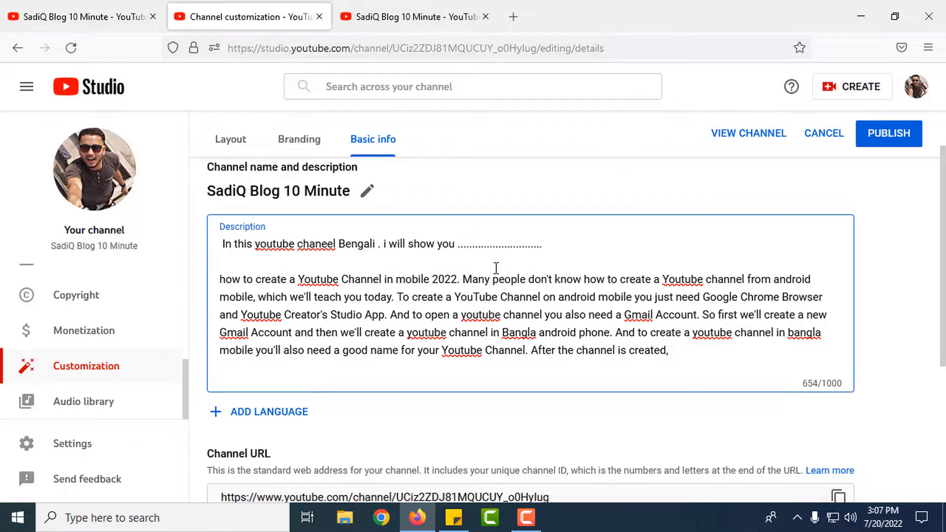
key(BackSpace)
key(BackSpace)
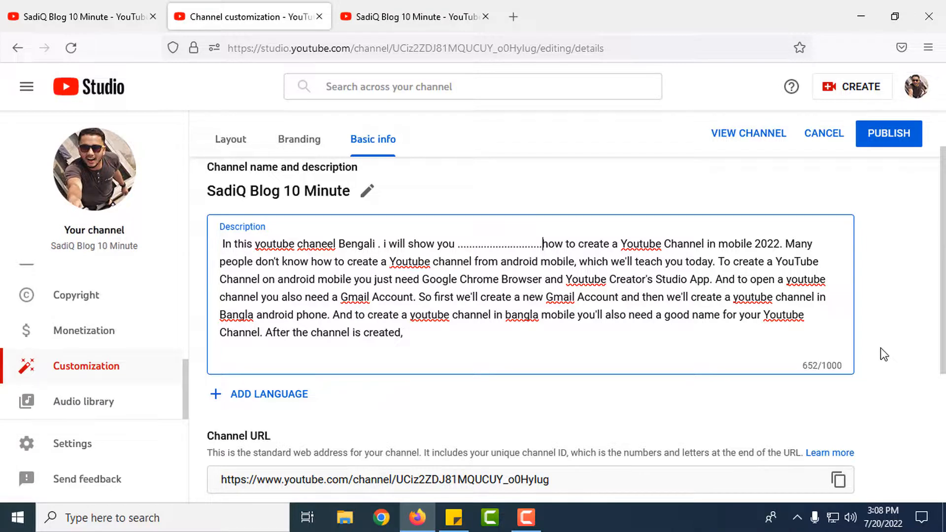
Publish the channel description changes and clear a stray text selection
scroll(881, 348, down, 3)
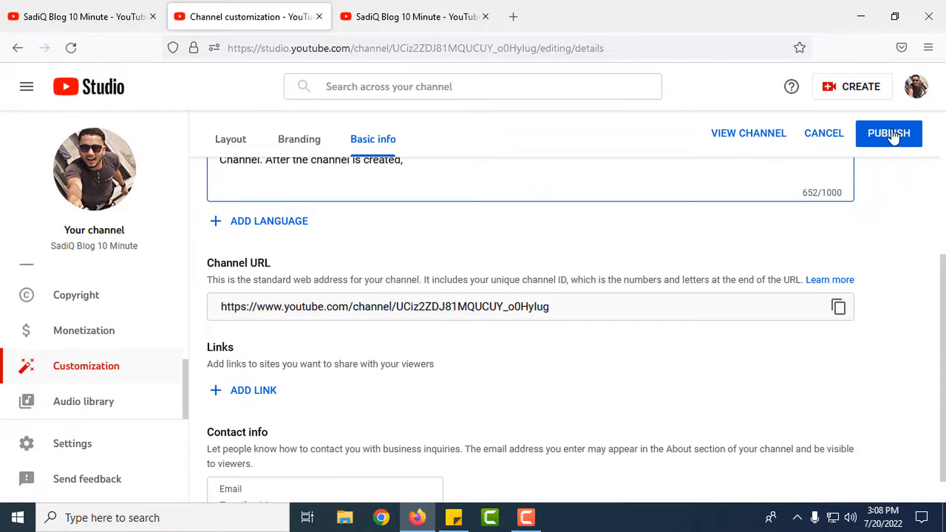
click(897, 138)
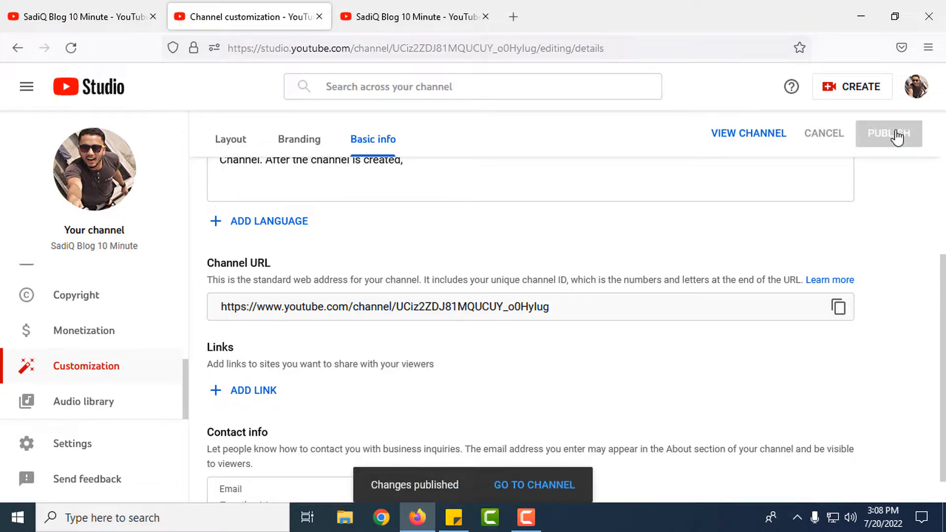
scroll(712, 211, down, 1)
drag(186, 237, 288, 238)
click(311, 230)
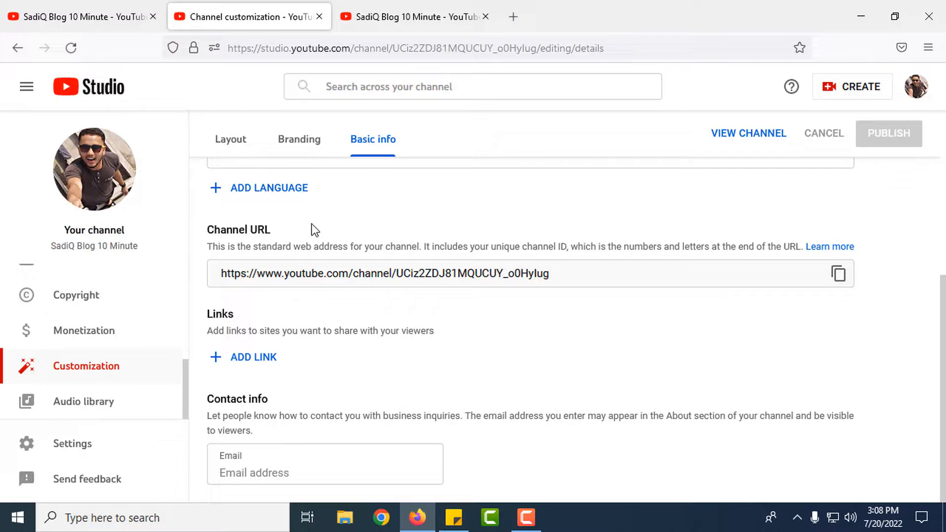
Add a blank channel link, compare Tech Video LTD's banner links, then return to Studio
drag(219, 330, 400, 333)
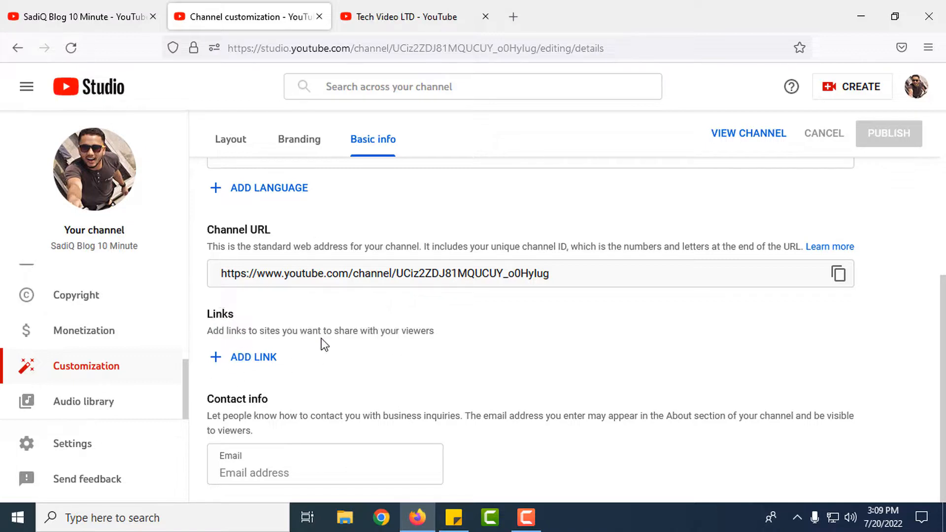
click(256, 358)
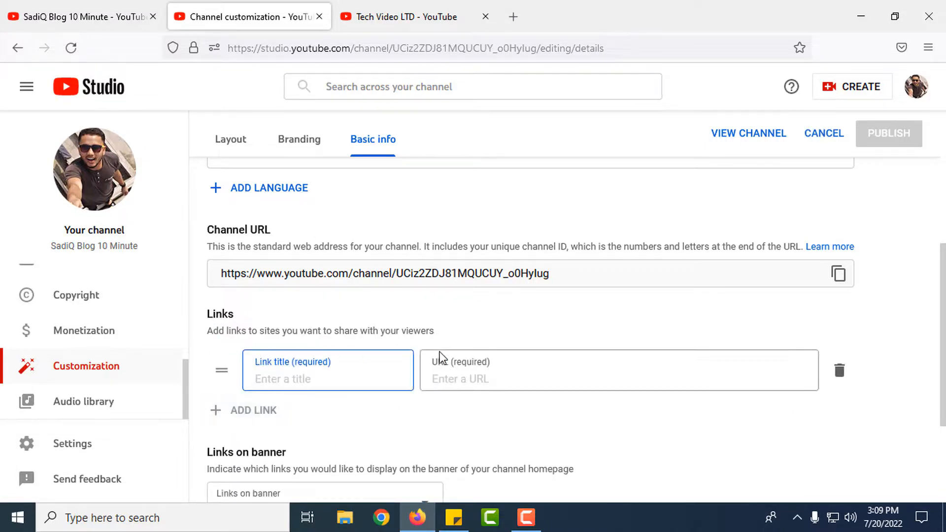
scroll(298, 351, down, 1)
click(404, 16)
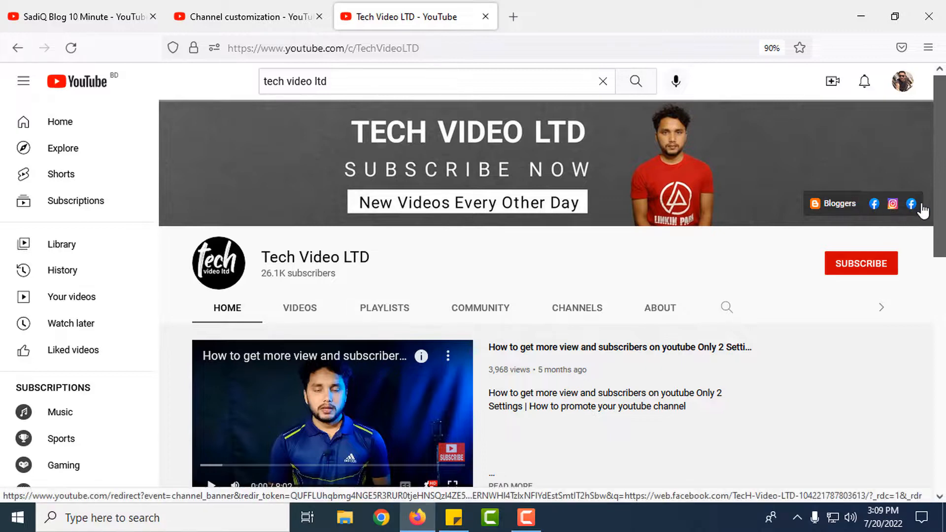
scroll(884, 192, down, 1)
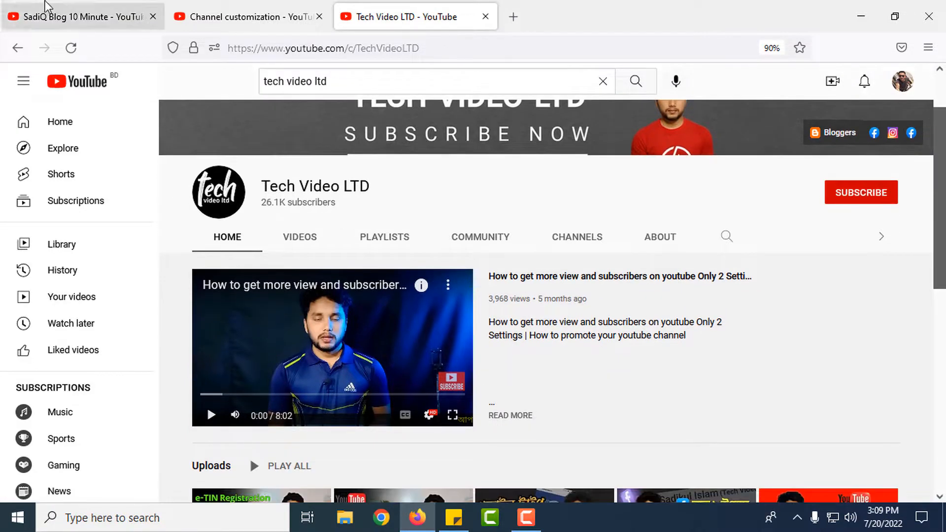
click(247, 17)
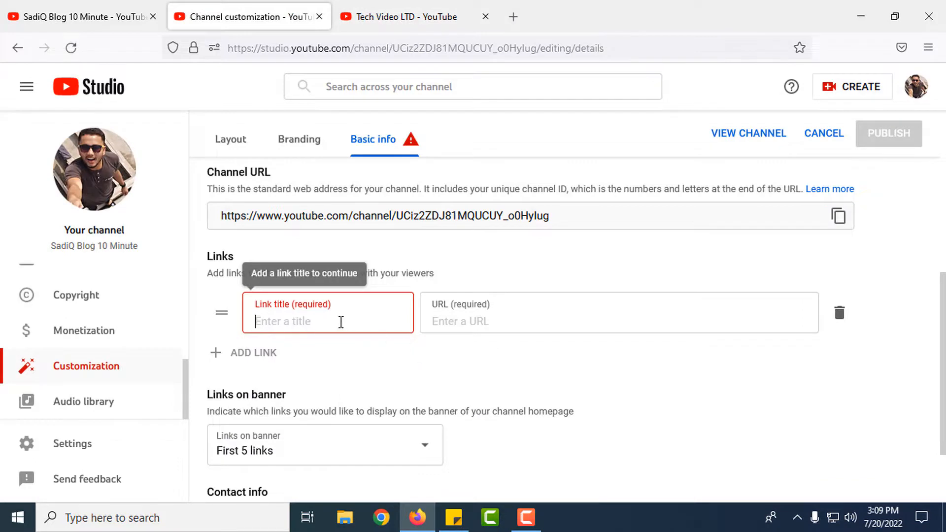
text(ty)
key(BackSpace)
key(BackSpace)
key(BackSpace)
key(BackSpace)
click(479, 321)
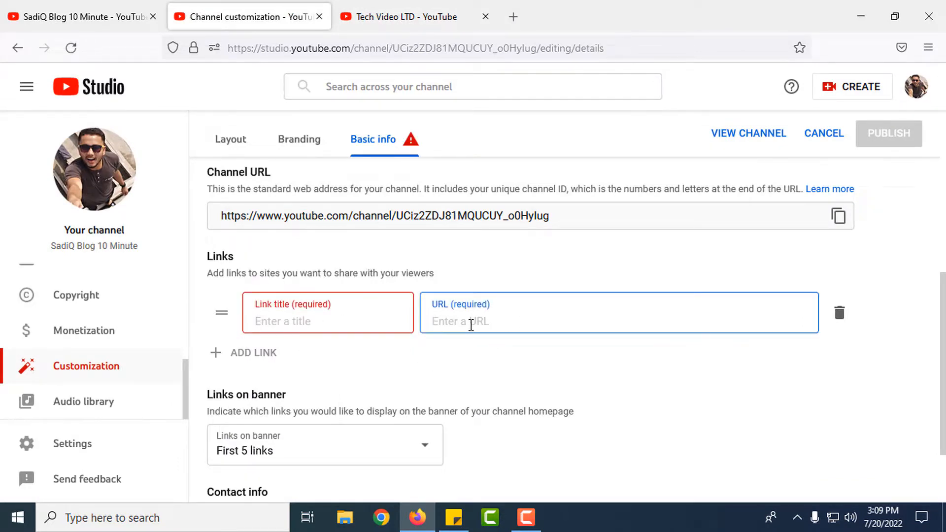
scroll(535, 353, down, 1)
scroll(535, 353, down, 1)
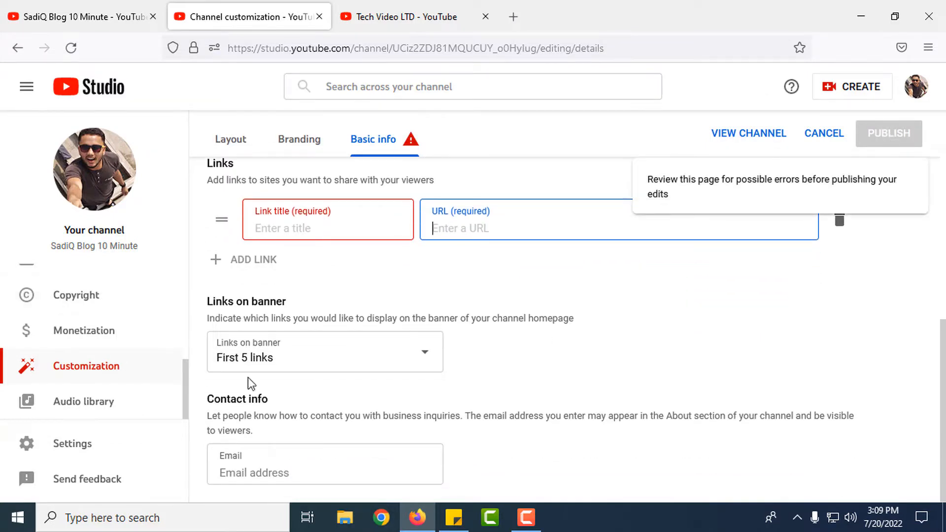
drag(207, 398, 288, 398)
click(282, 412)
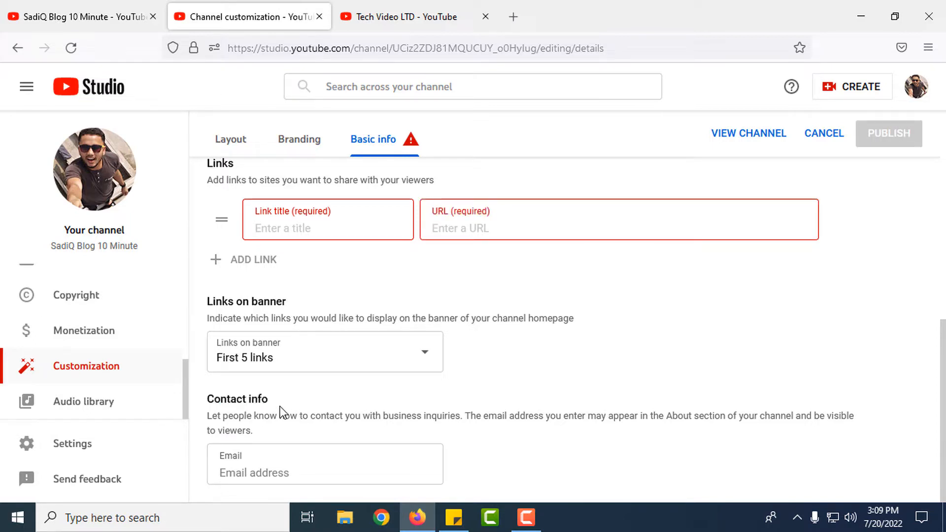
click(255, 473)
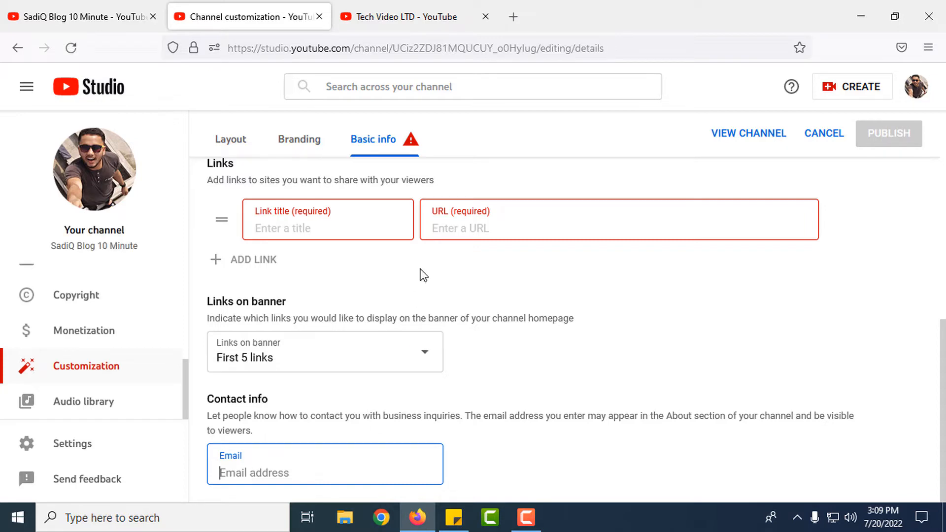
scroll(467, 212, up, 2)
scroll(270, 311, up, 1)
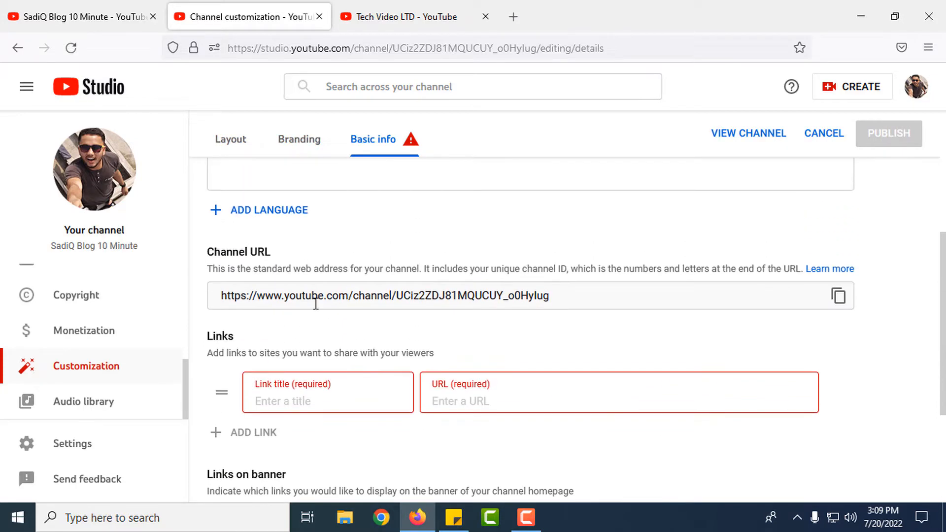
scroll(454, 304, down, 3)
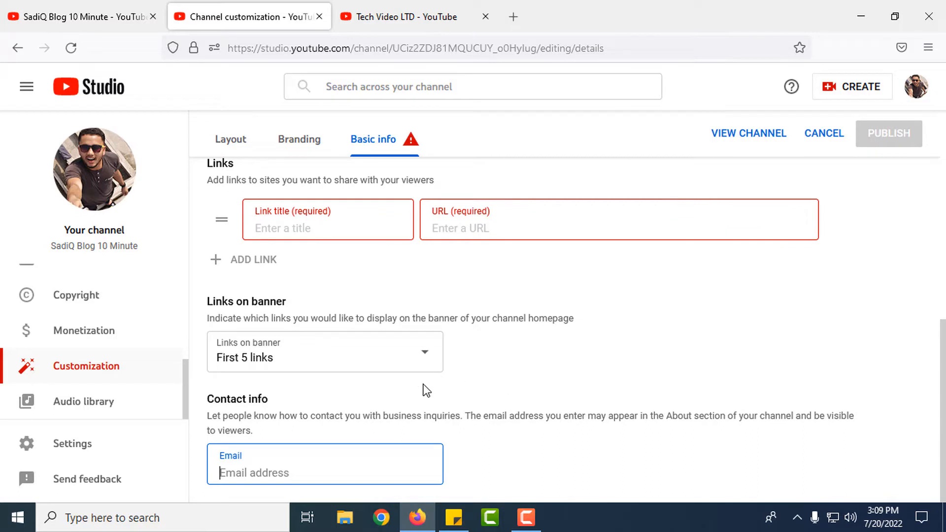